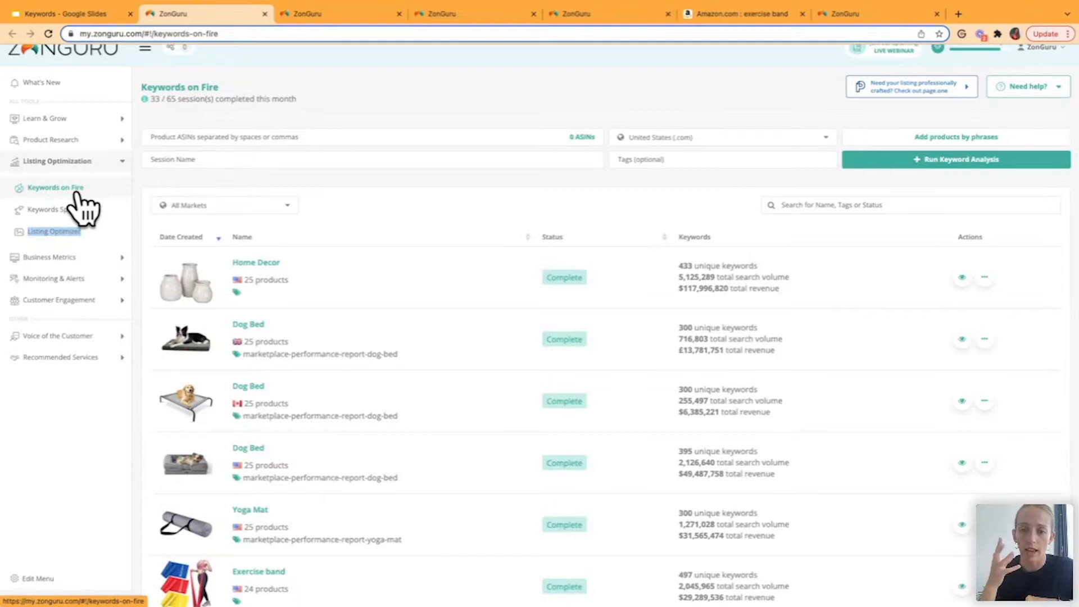
- Copy the ASIN B08DLXZKF7 from the Amazon exercise band results into the Keywords on Fire product ASINs, and clear it again
click(172, 138)
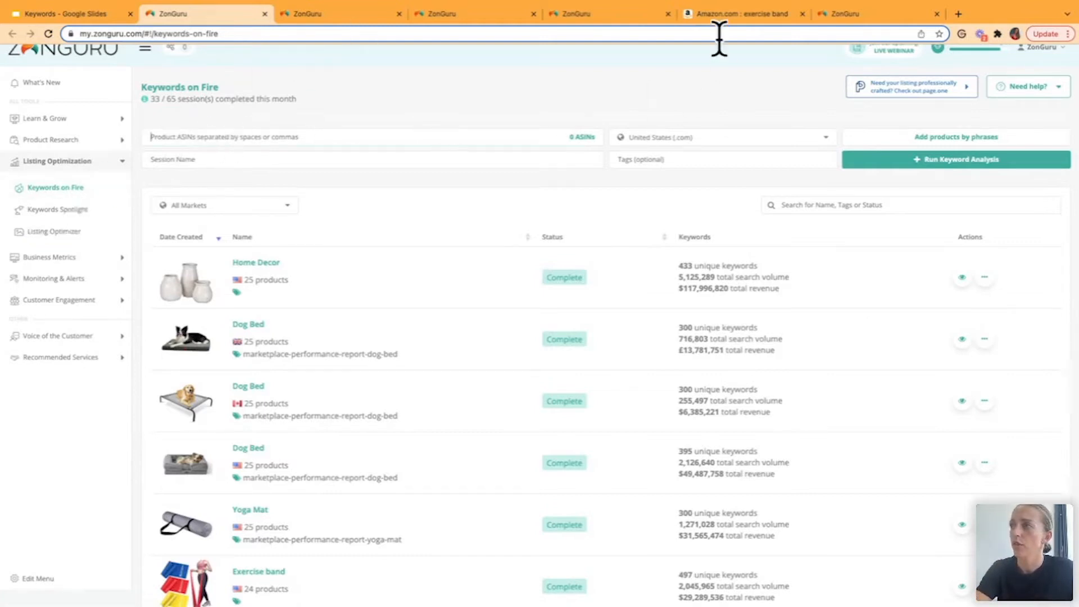
click(722, 15)
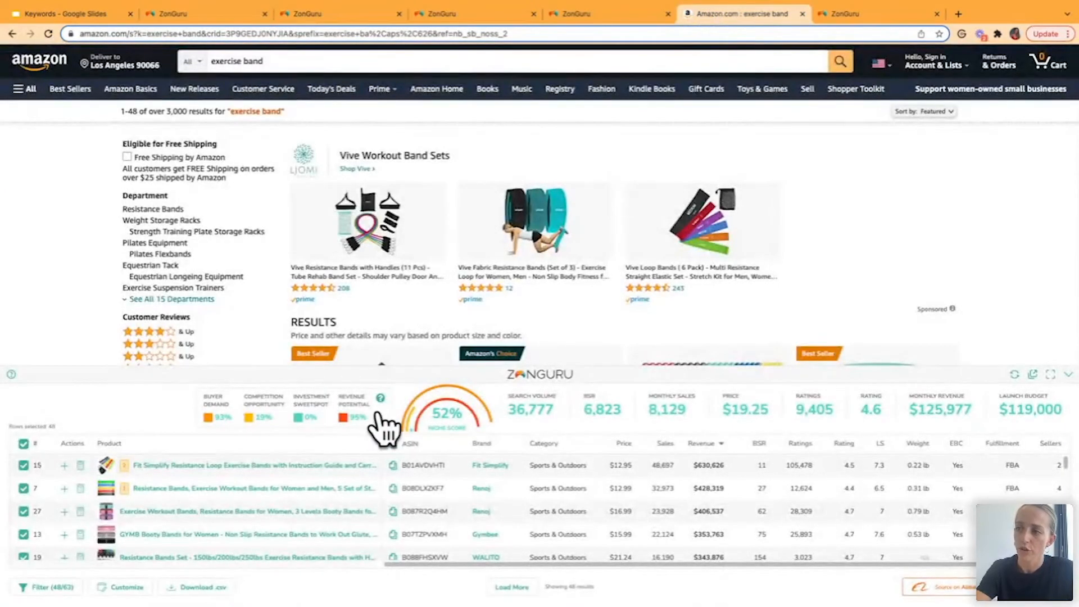
click(392, 488)
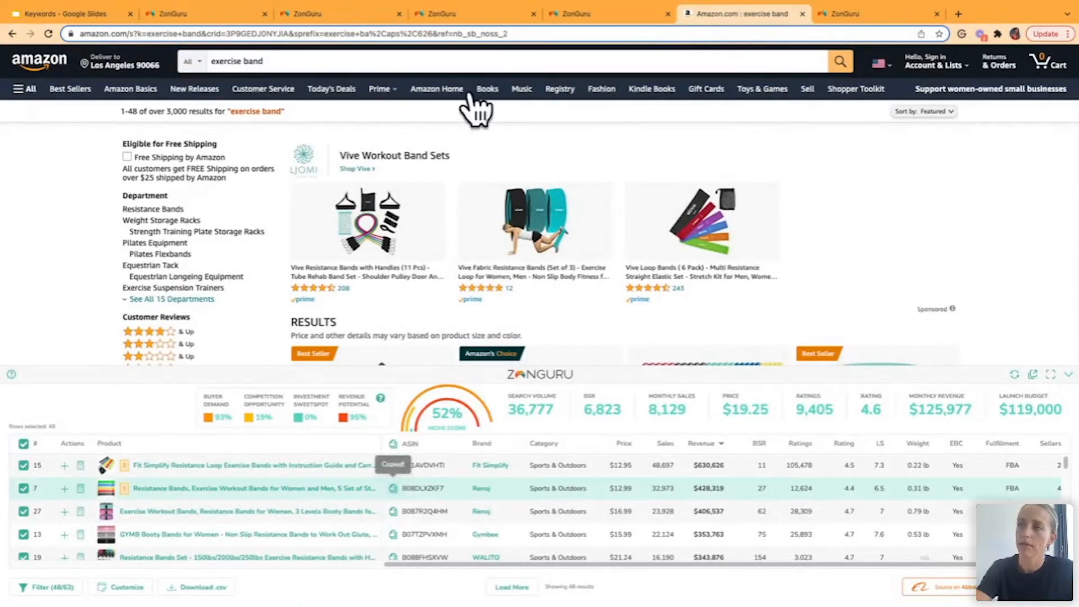
click(247, 14)
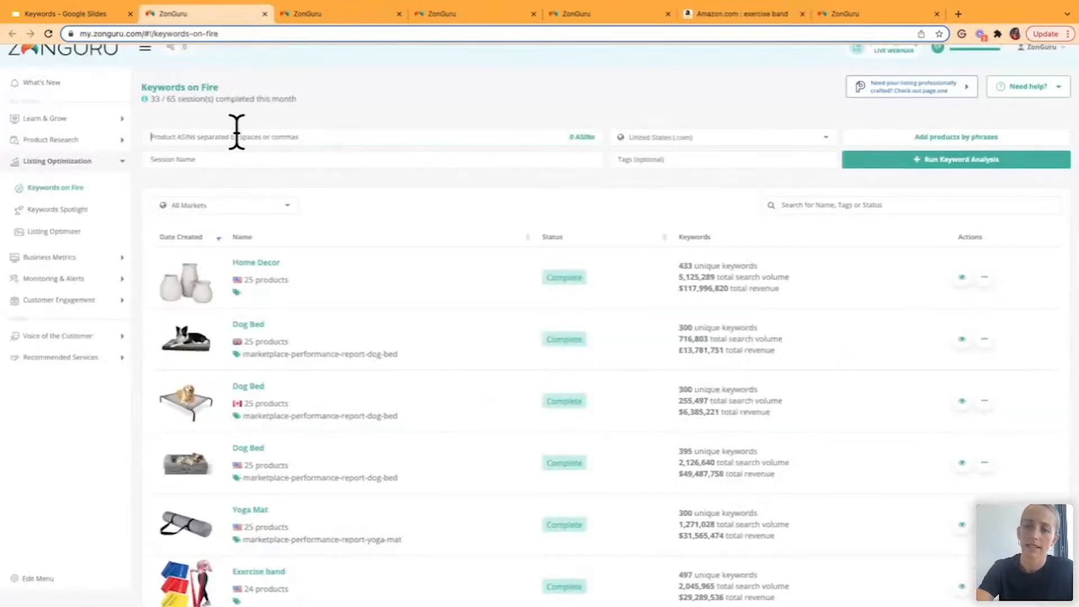
click(237, 133)
key(ctrl+v)
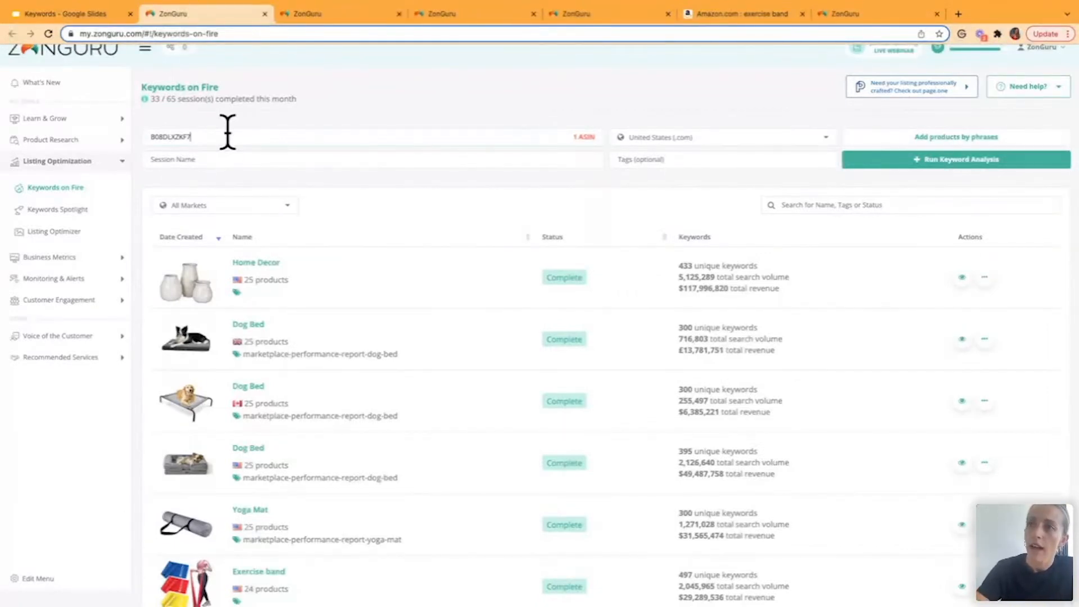
double_click(142, 137)
key(BackSpace)
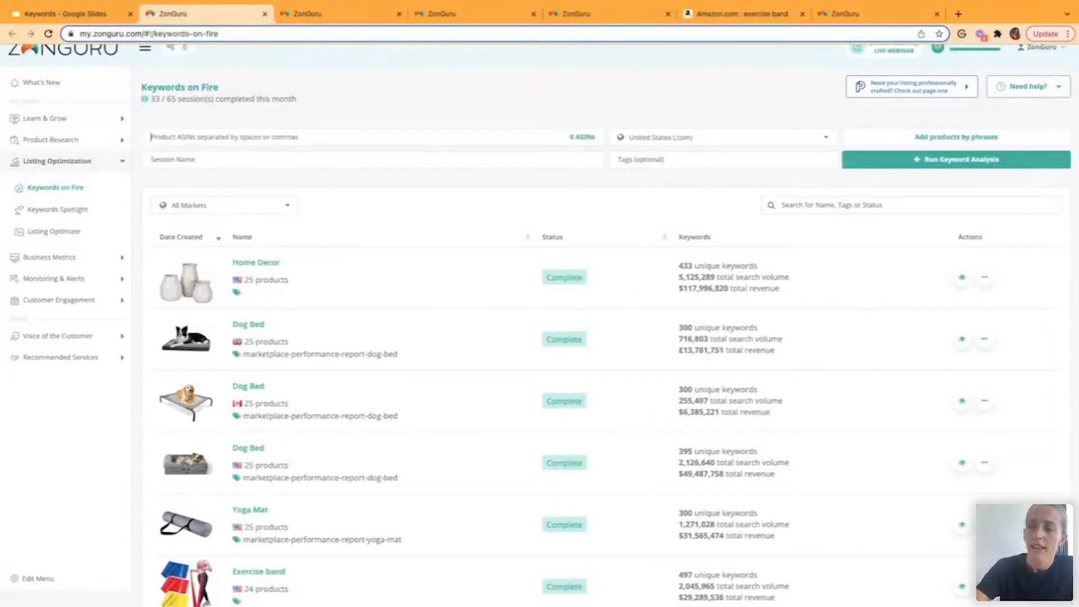
- Search for products to add by the phrase "exercise band" in the United States (.com) marketplace
click(895, 138)
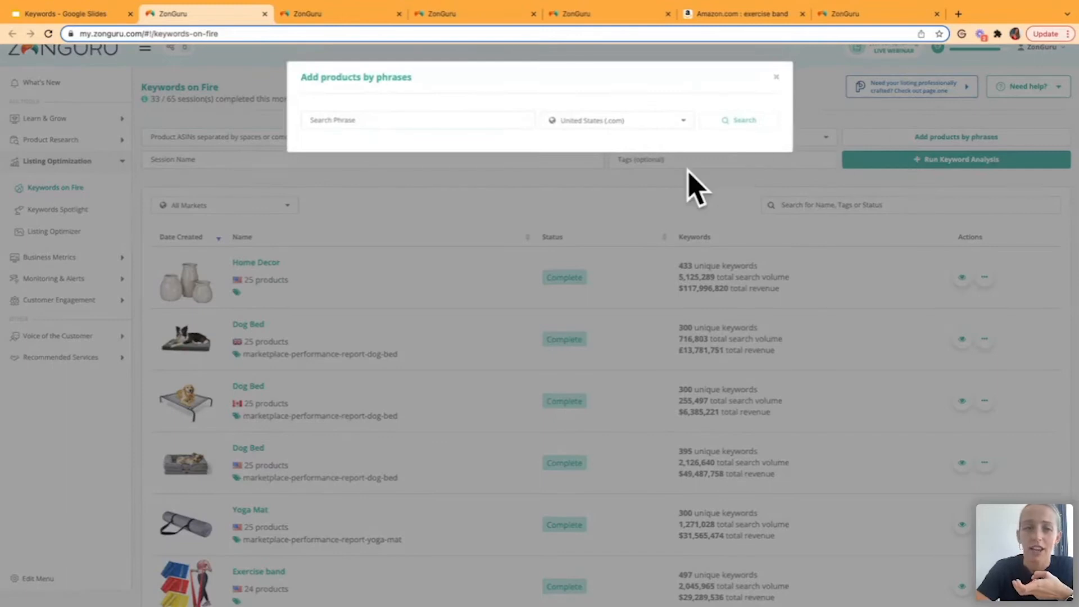
click(512, 120)
text(exercise band)
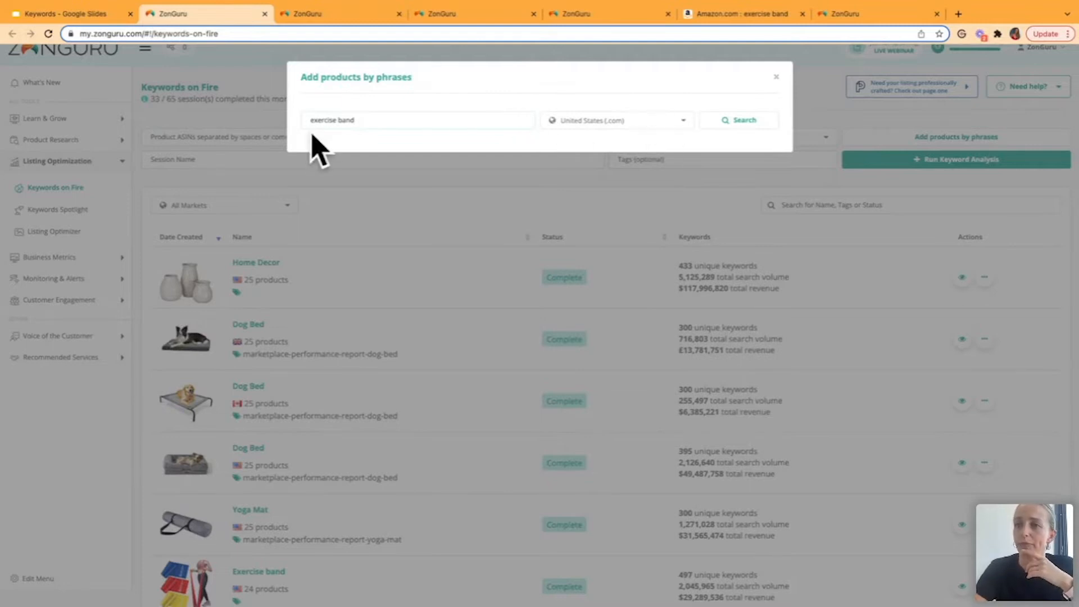
click(593, 125)
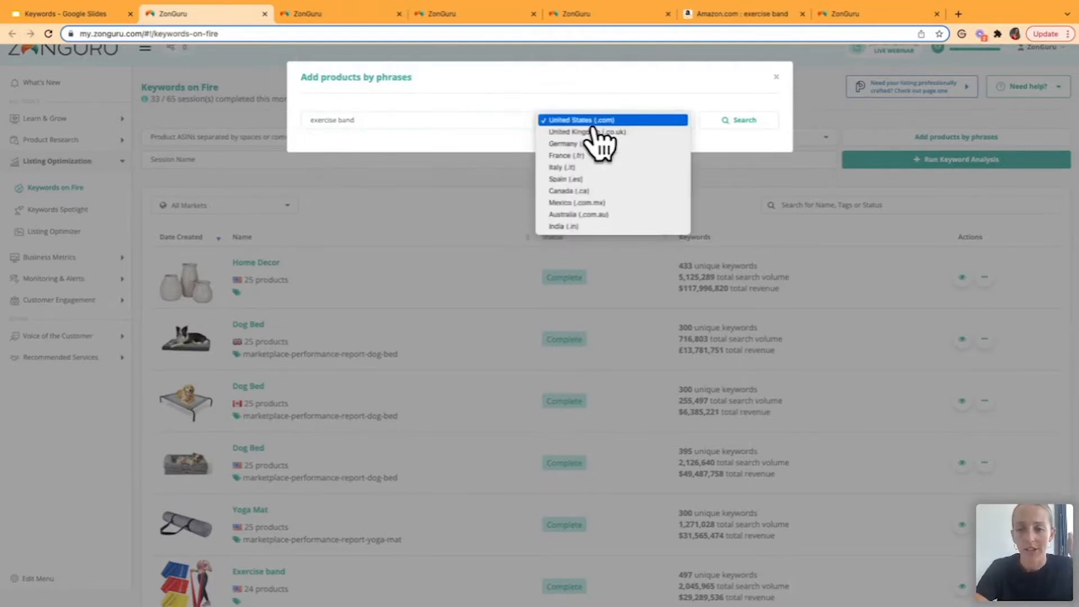
click(748, 120)
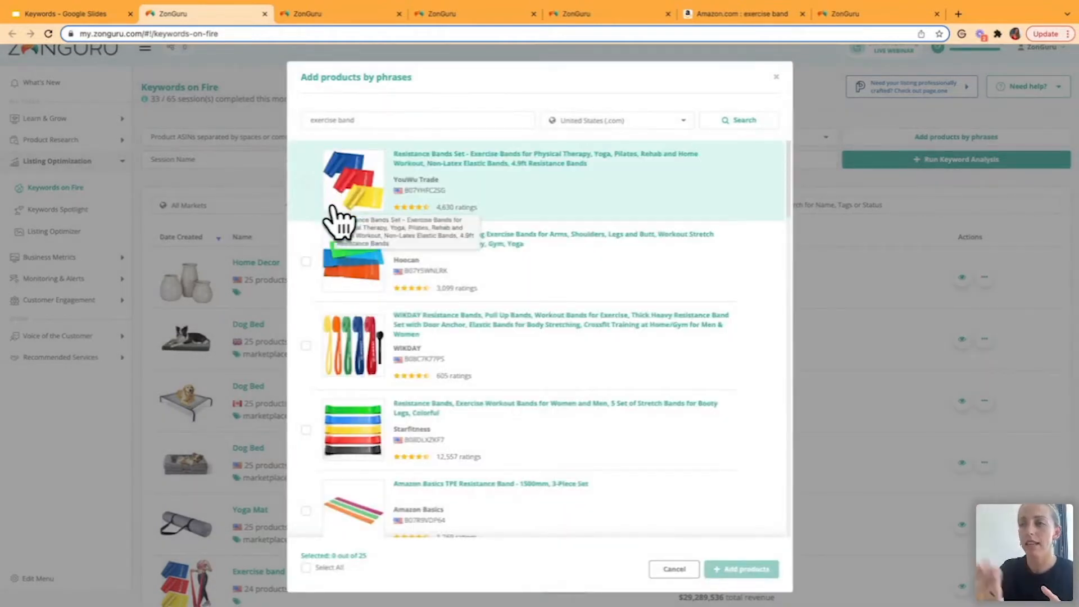
- Select all found products except the Gaiam Restore Booty Bands and add them to the keyword analysis
scroll(514, 378, down, 5)
scroll(513, 379, down, 12)
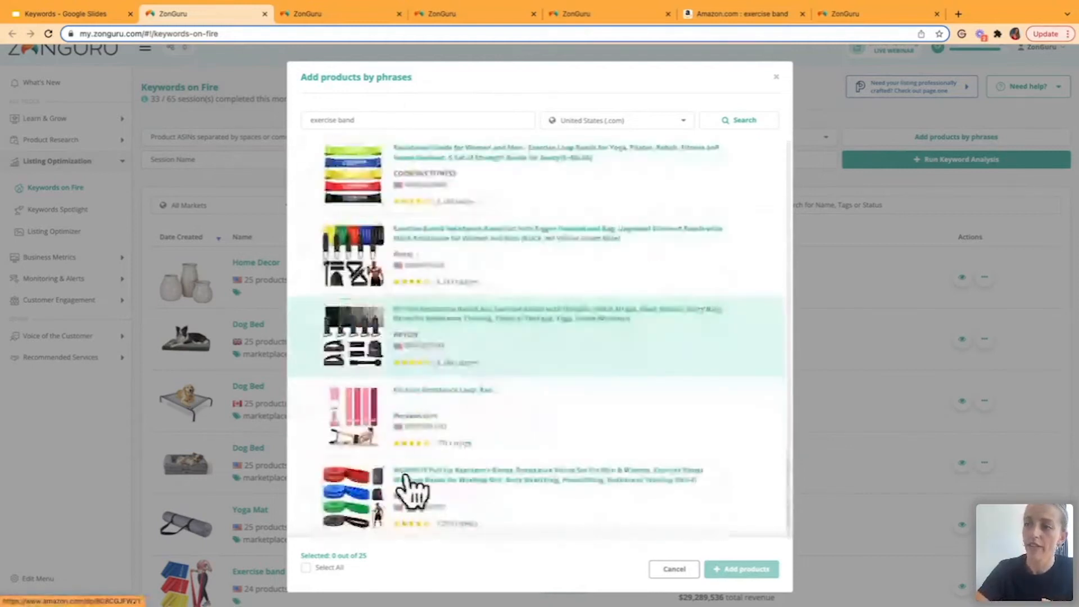
click(307, 568)
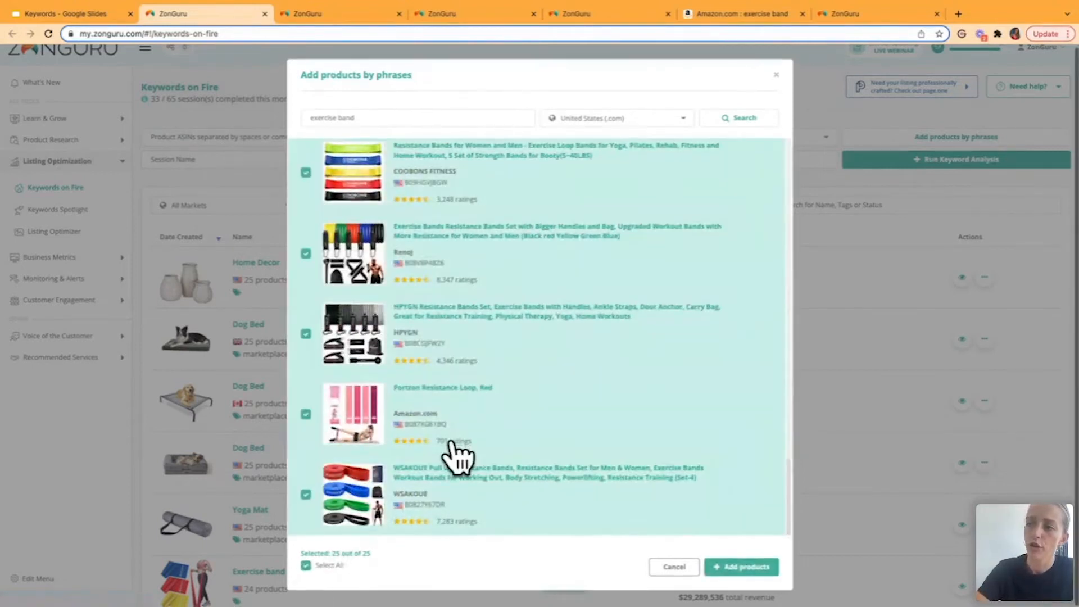
scroll(458, 457, up, 5)
scroll(458, 457, up, 3)
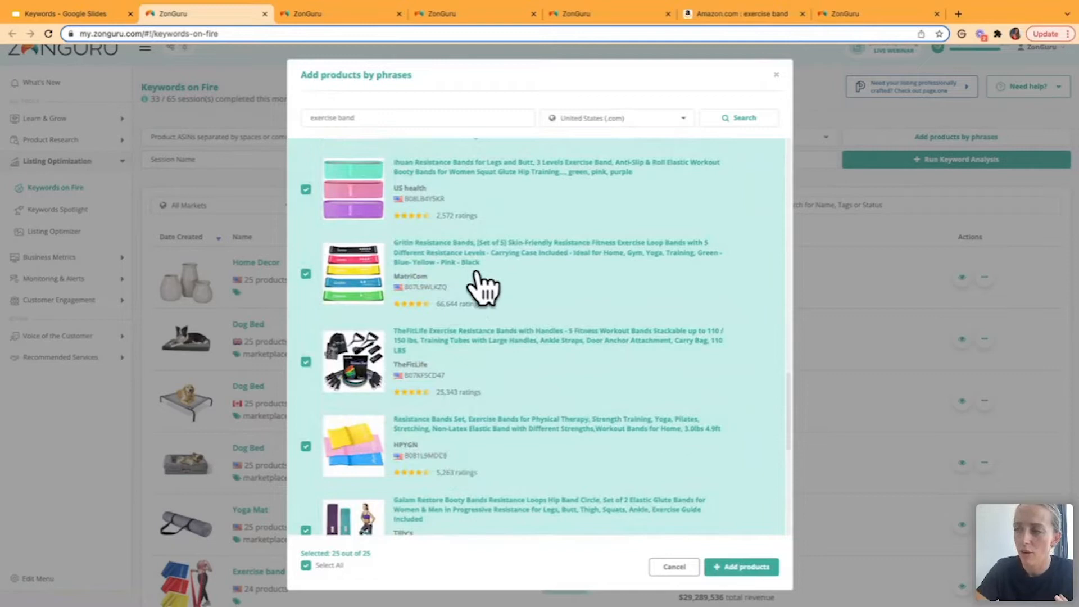
scroll(497, 374, down, 3)
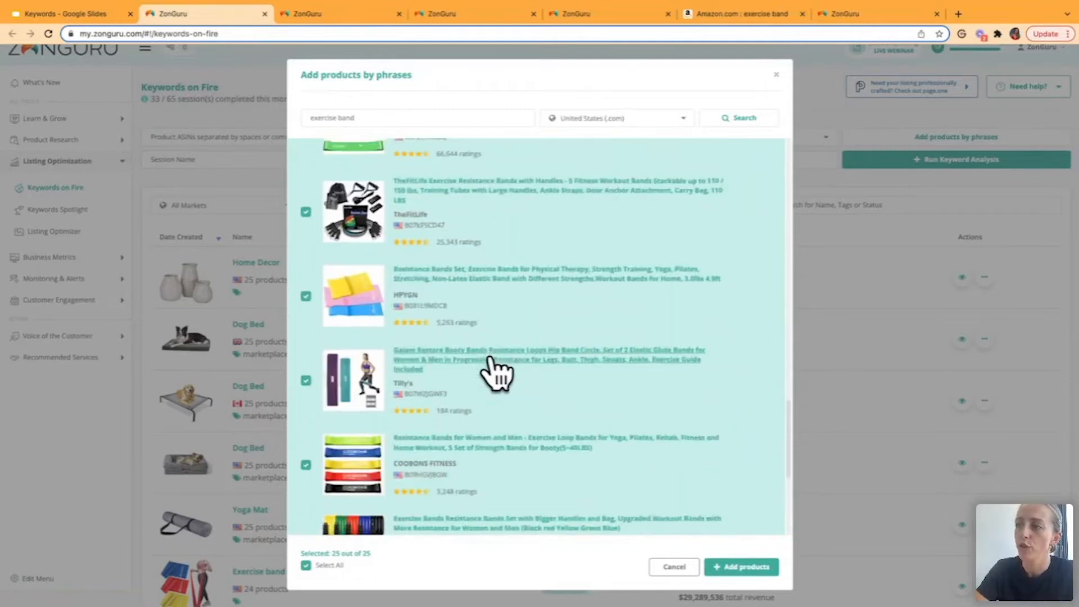
click(306, 359)
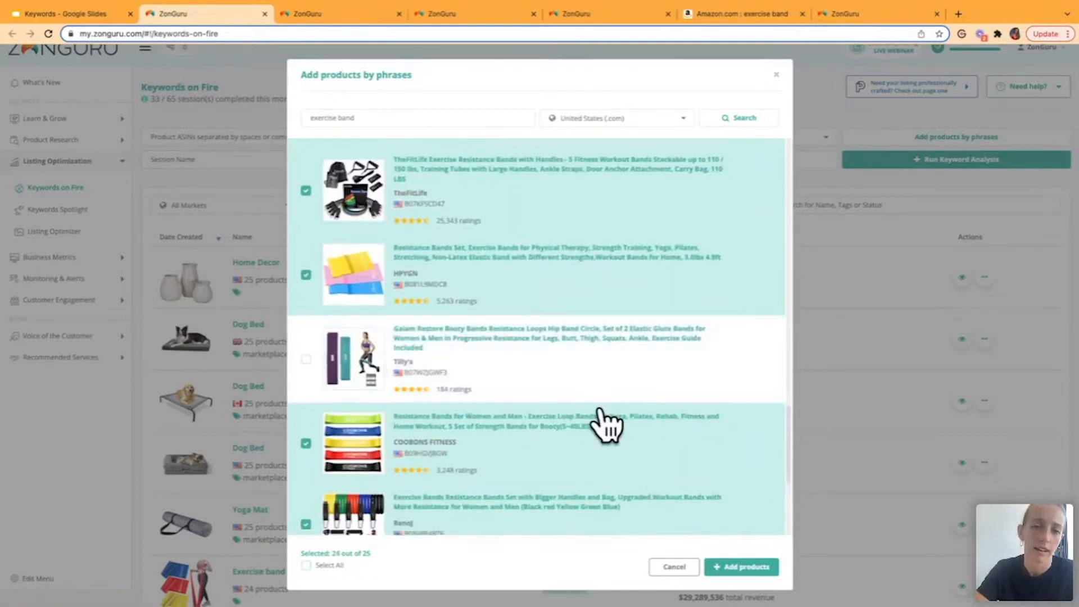
click(737, 569)
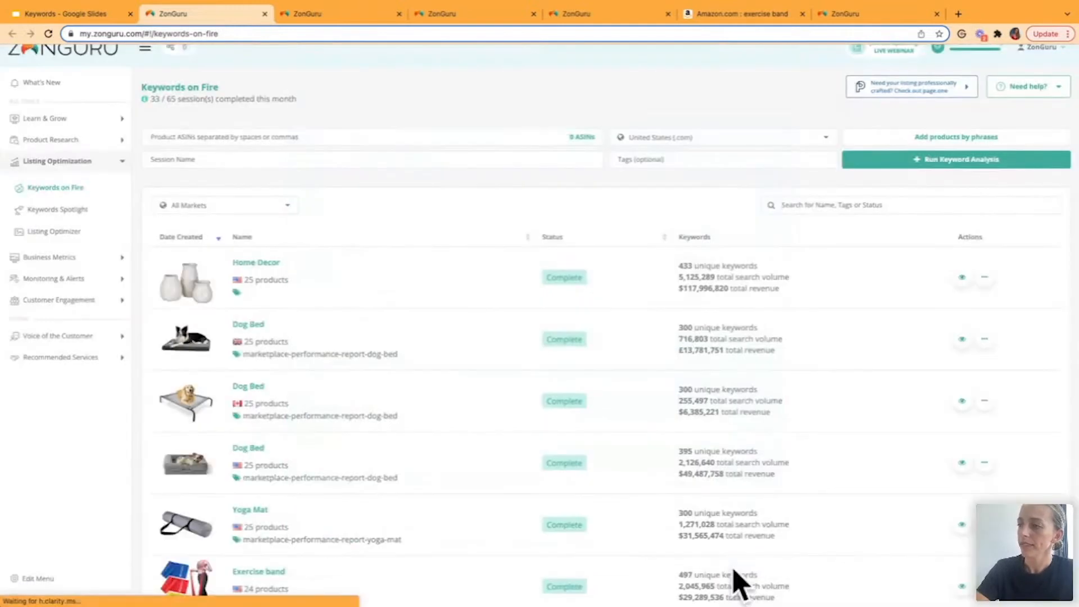
- Name the keyword analysis session "exercise band"
click(209, 159)
text(exercise band)
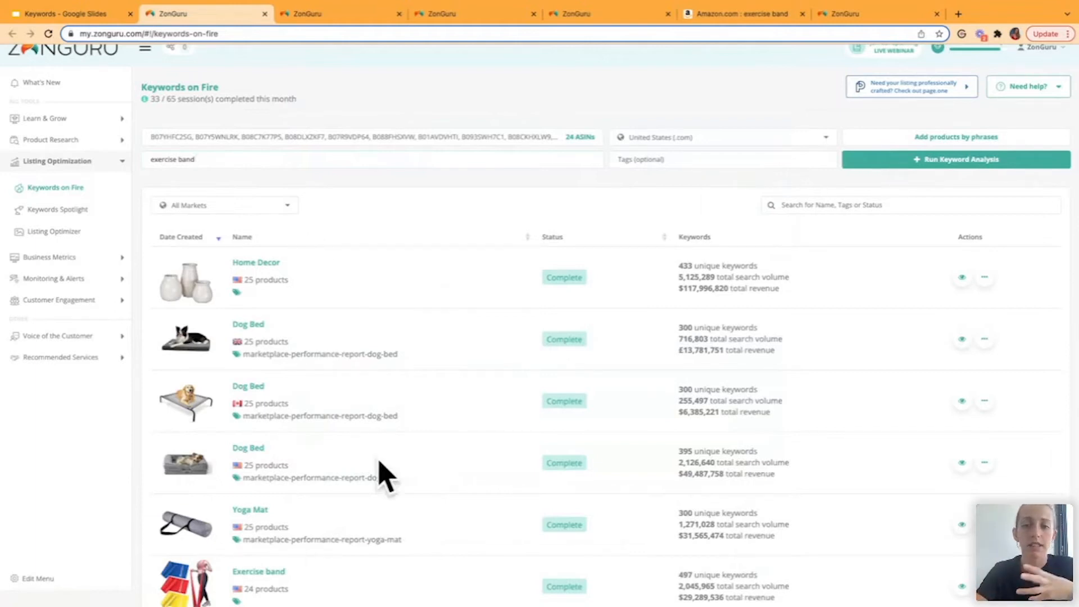
- Look through the list of past keyword sessions and switch to the already open Exercise band results
scroll(382, 475, down, 15)
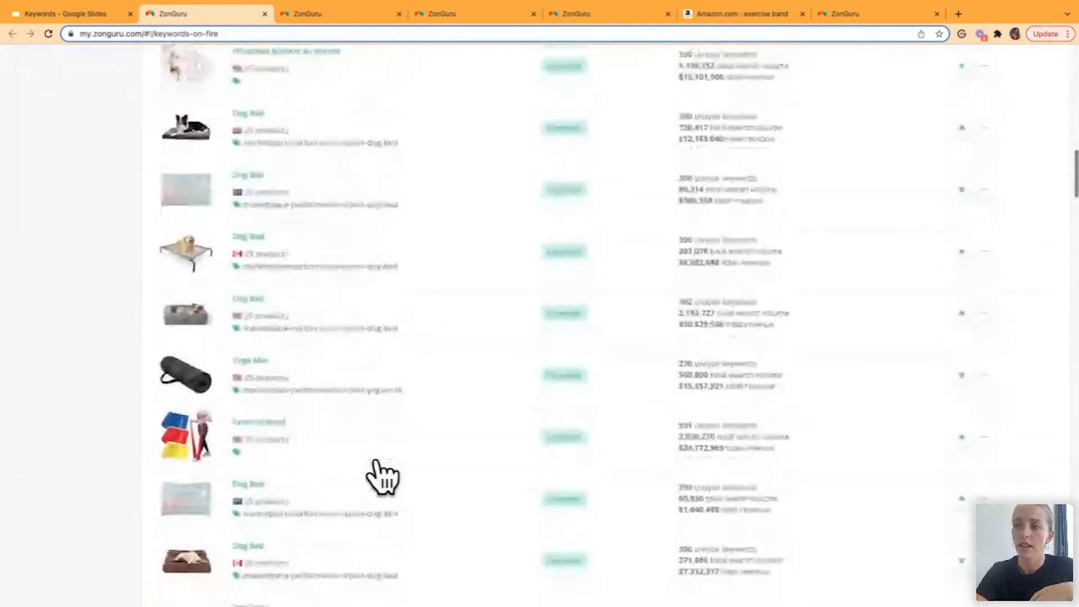
scroll(382, 477, up, 15)
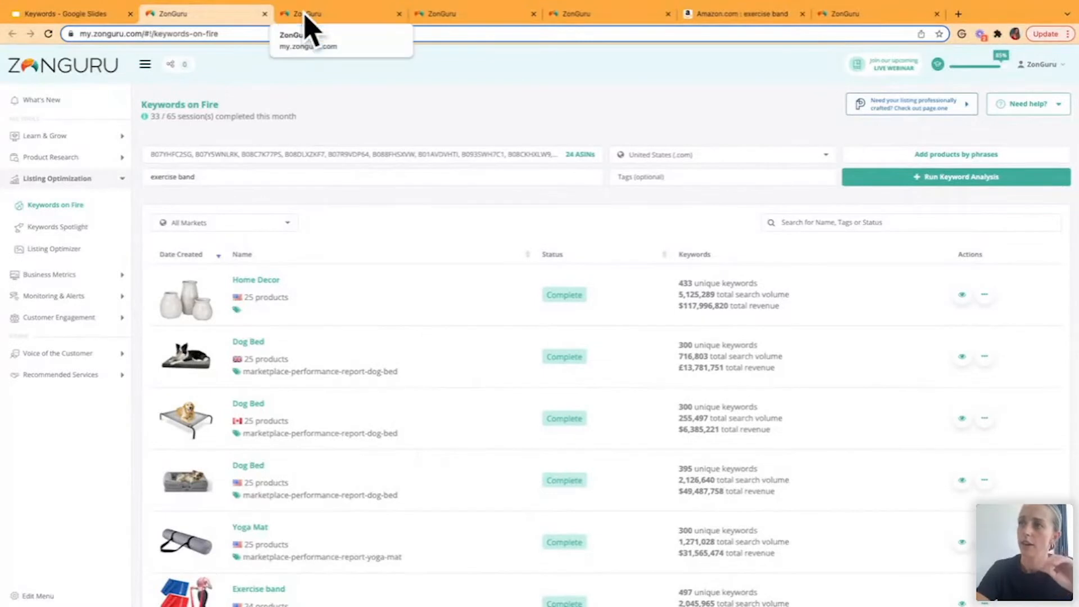
scroll(248, 422, down, 1)
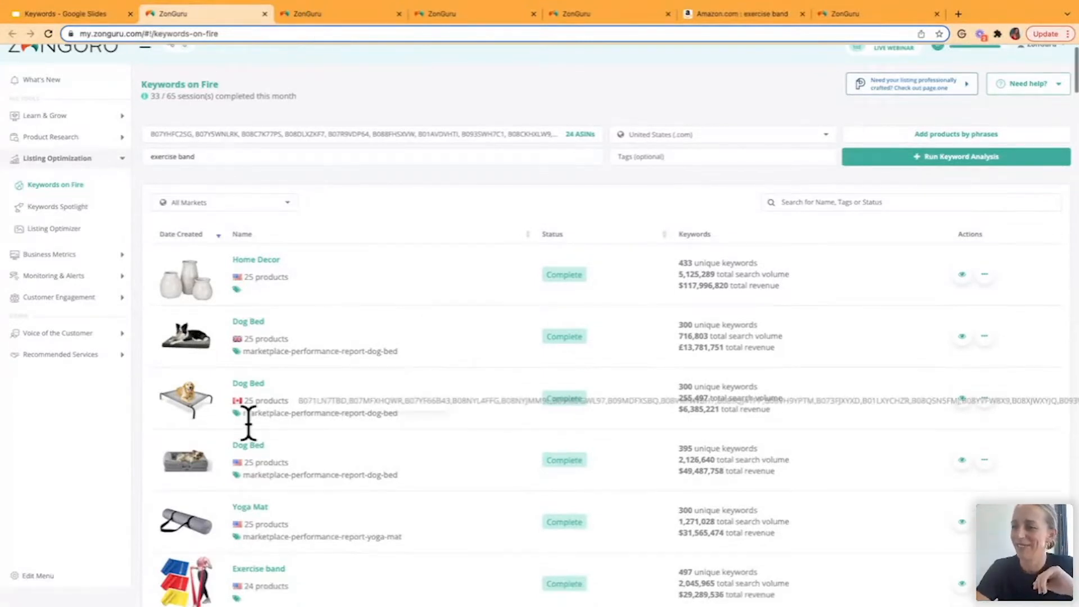
scroll(248, 422, down, 3)
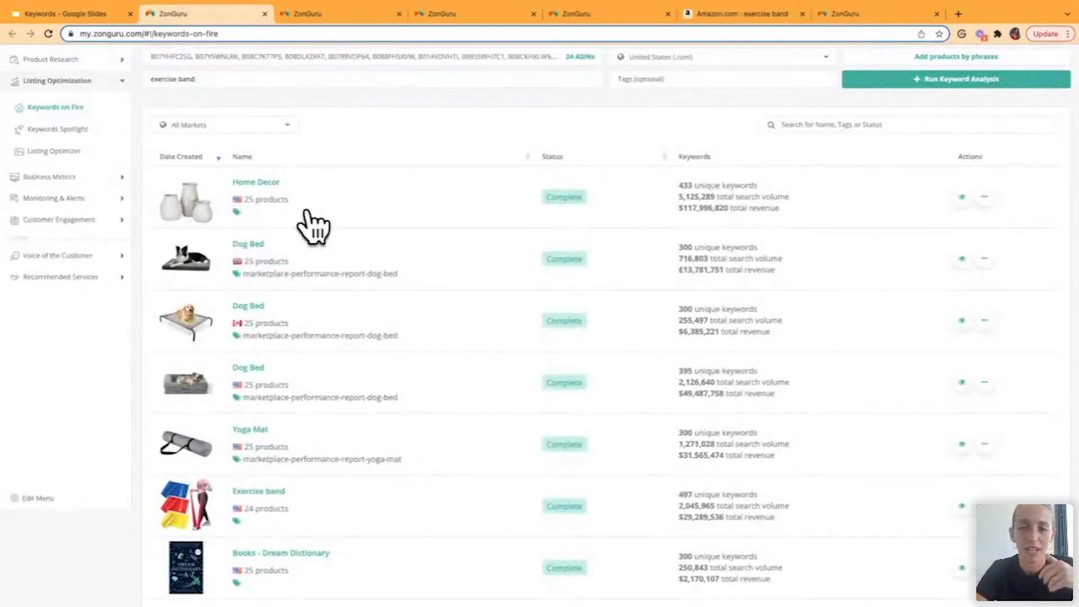
scroll(313, 227, down, 2)
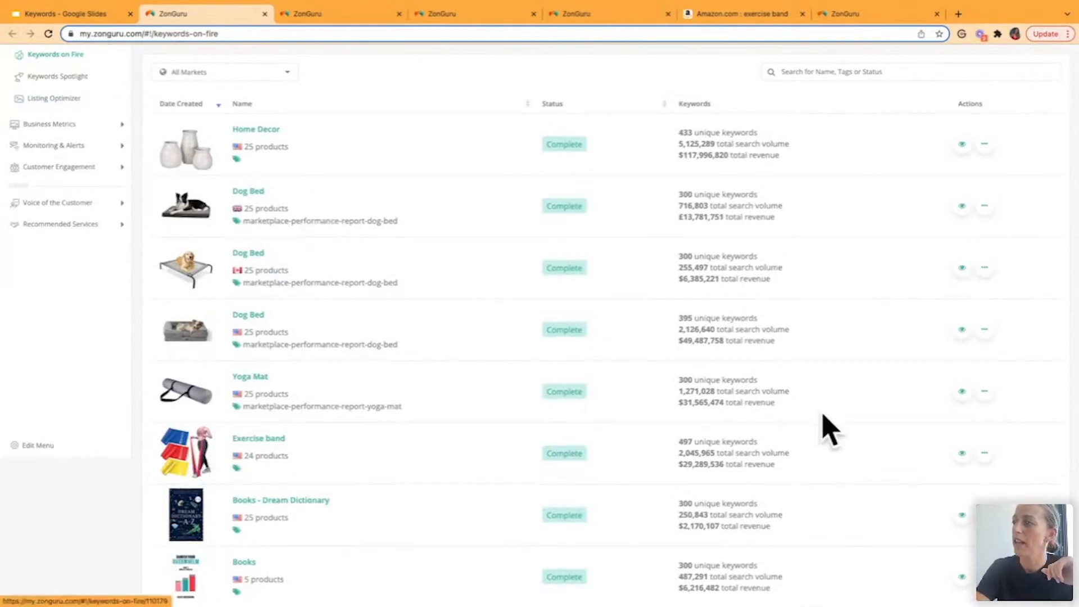
click(347, 15)
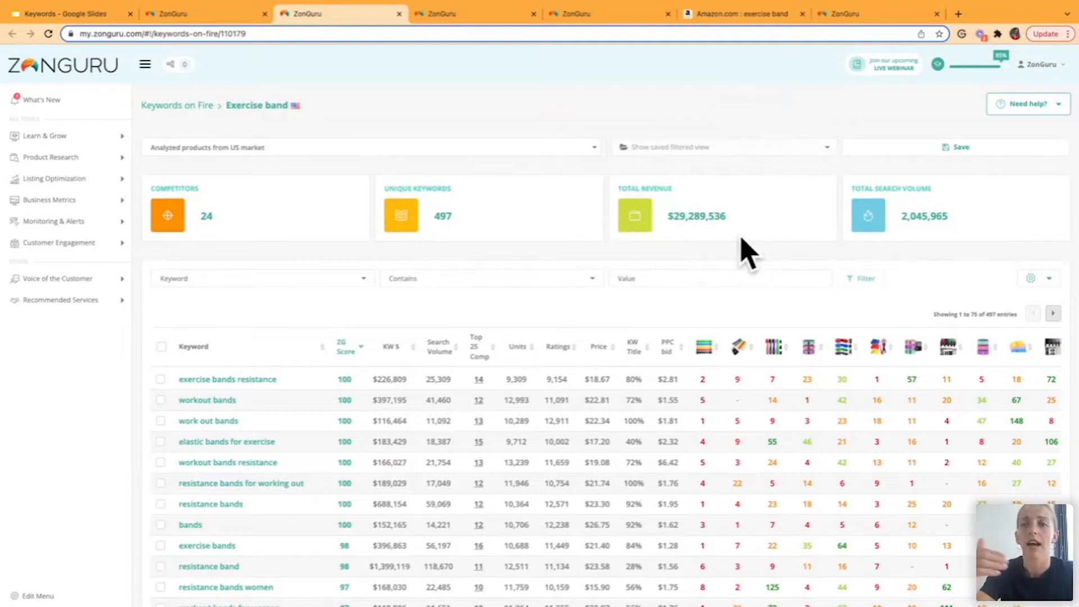
- Customize the keyword table's columns by showing ZG Launch and hiding Ratings, Price and KW Title
scroll(691, 111, down, 1)
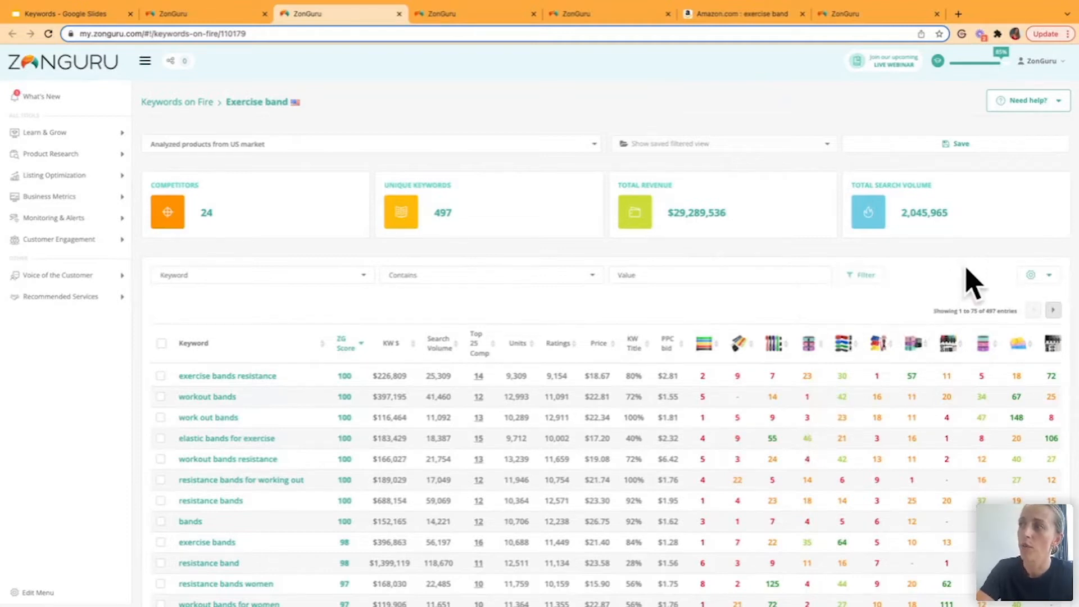
click(1047, 278)
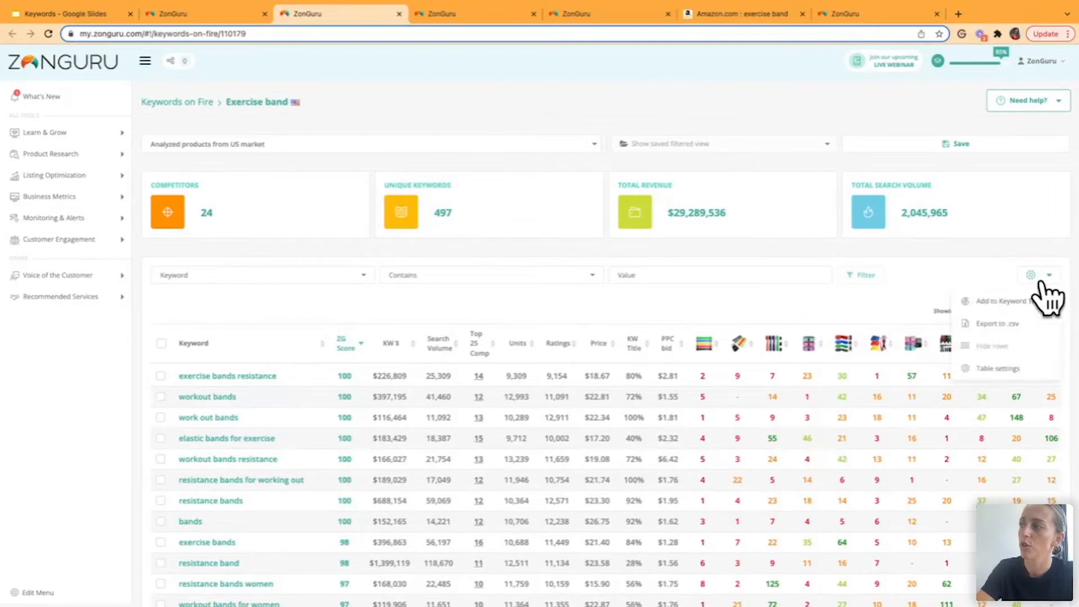
click(995, 369)
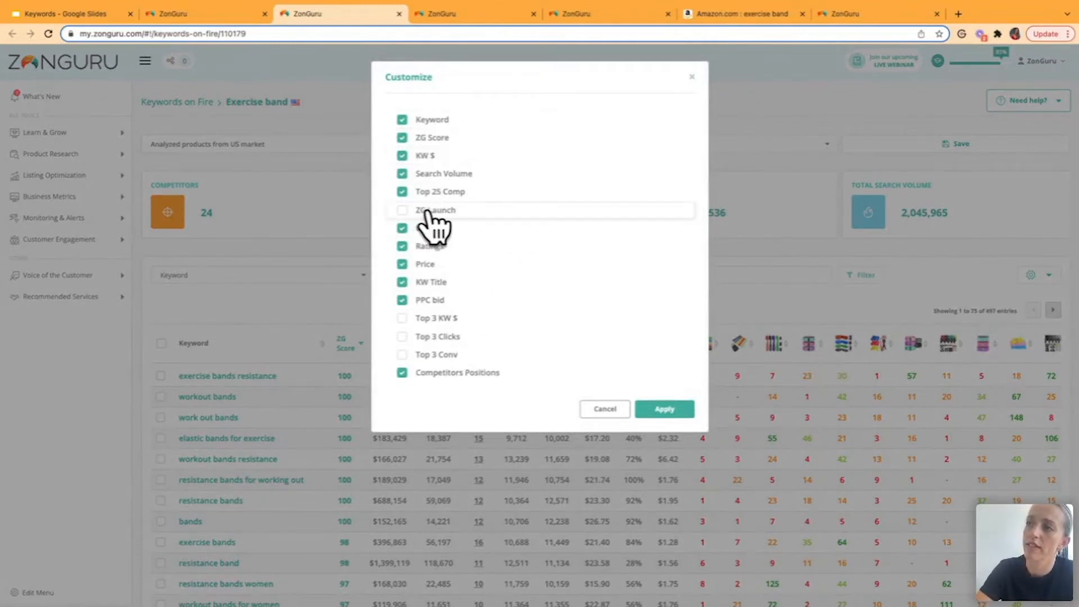
click(402, 211)
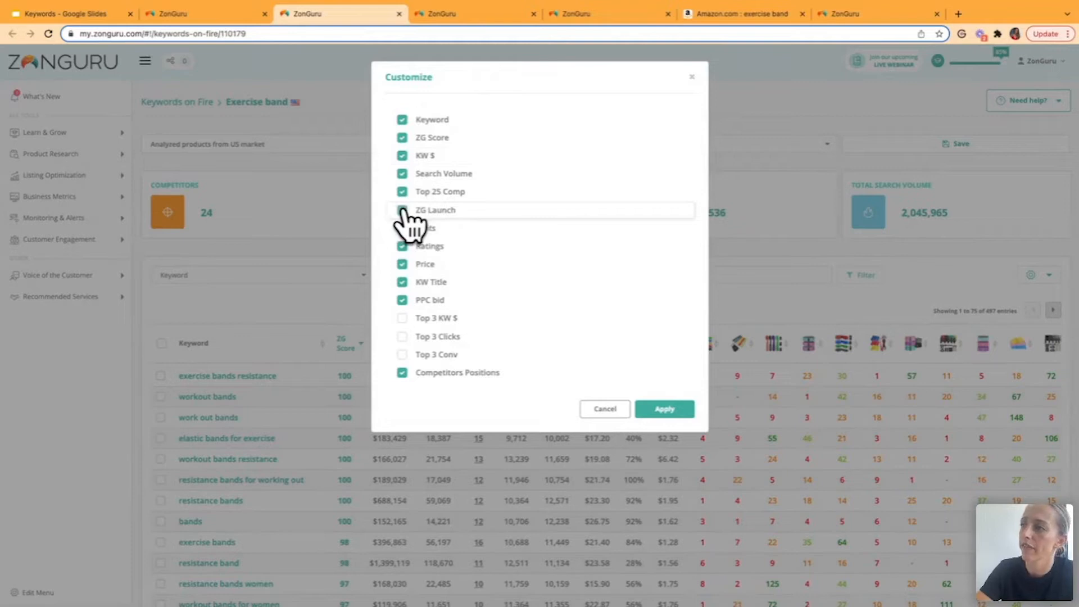
click(403, 246)
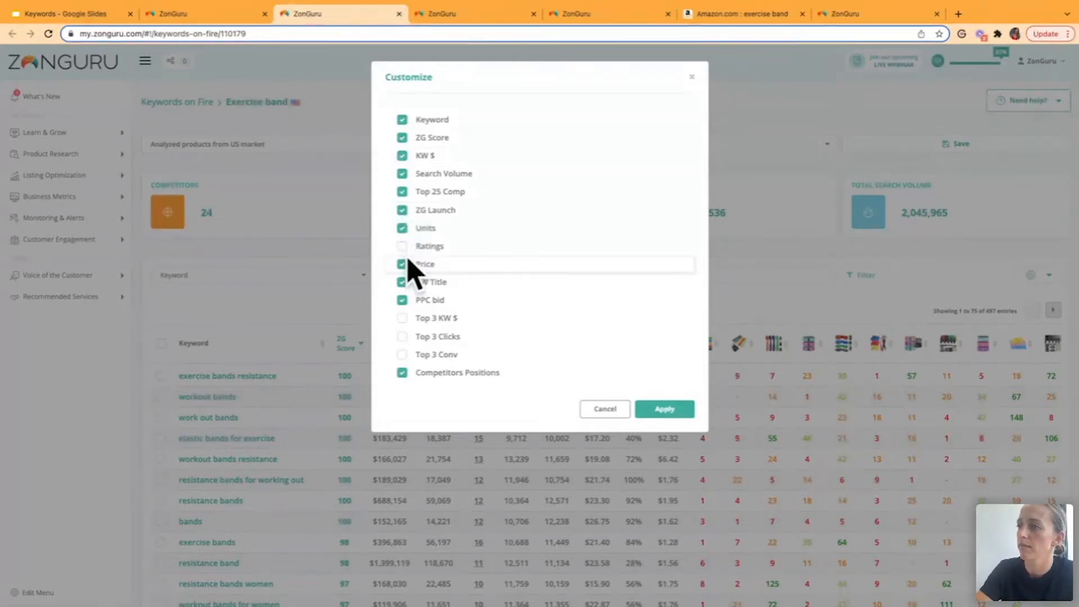
click(402, 264)
click(403, 282)
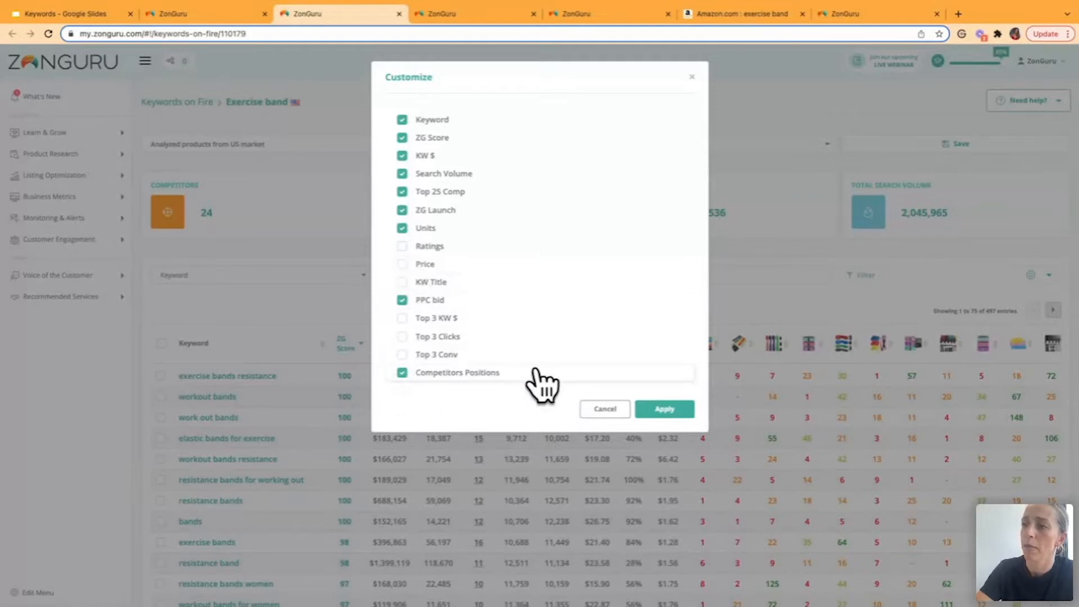
click(660, 411)
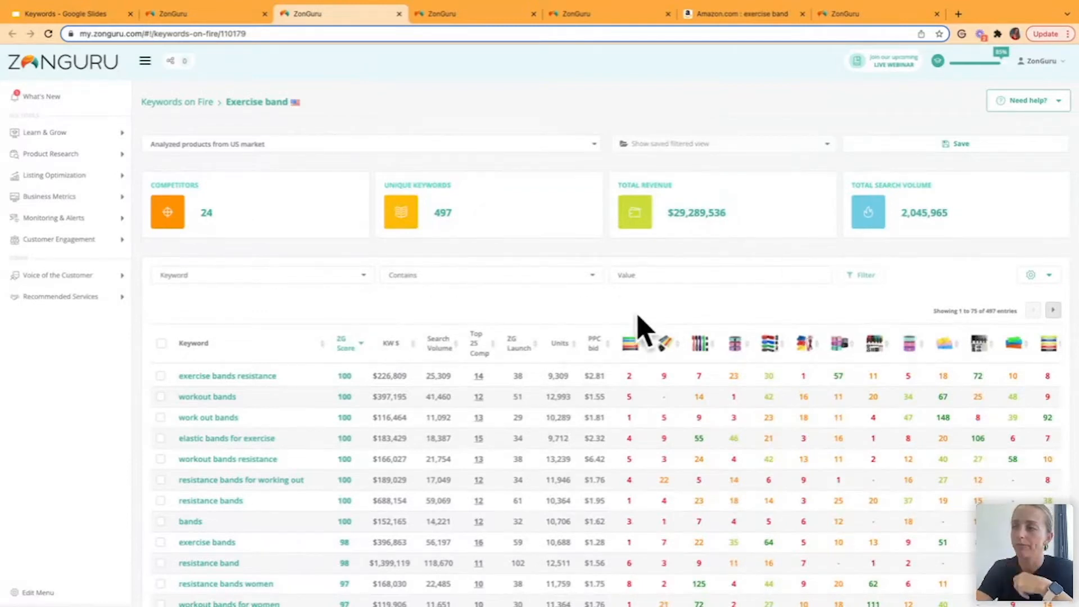
- Examine the Exercise band keyword table, including its ZG Score column, and view the available help options
scroll(641, 329, down, 1)
scroll(638, 318, down, 1)
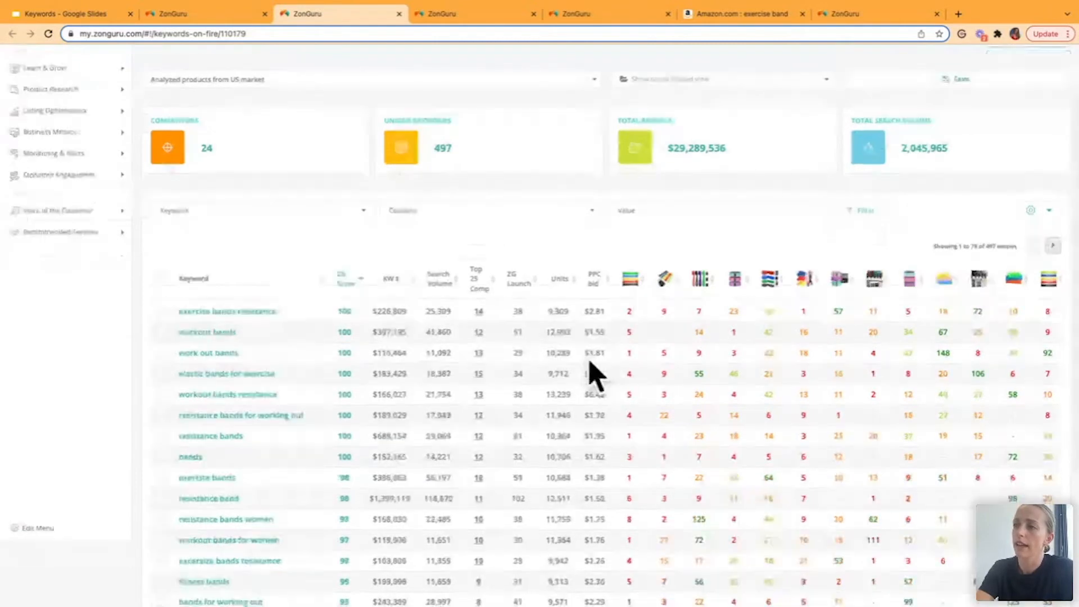
mouse_move(475, 353)
scroll(474, 352, up, 2)
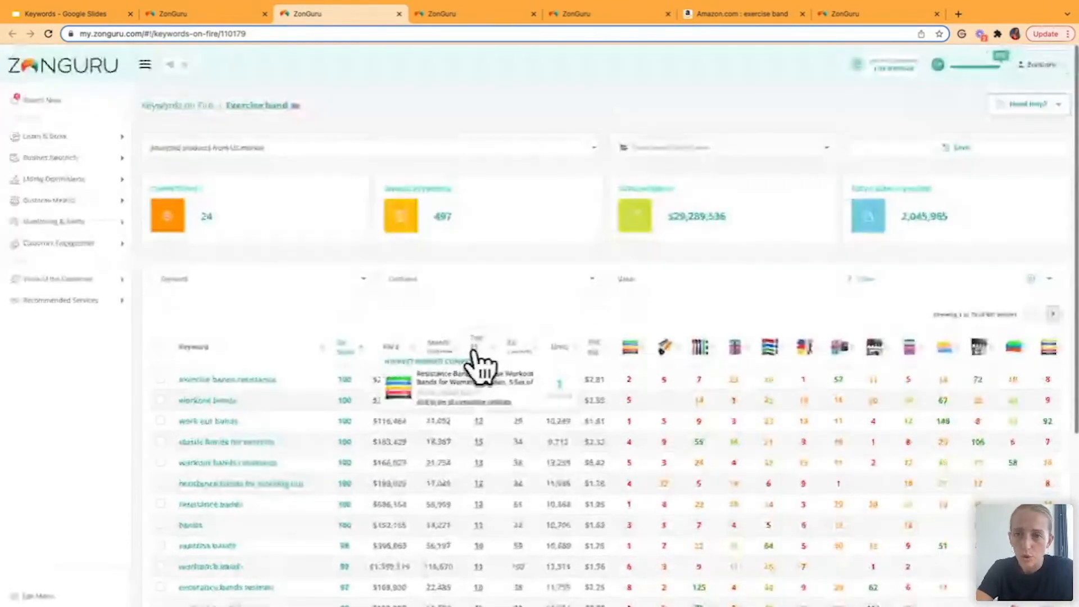
click(1011, 113)
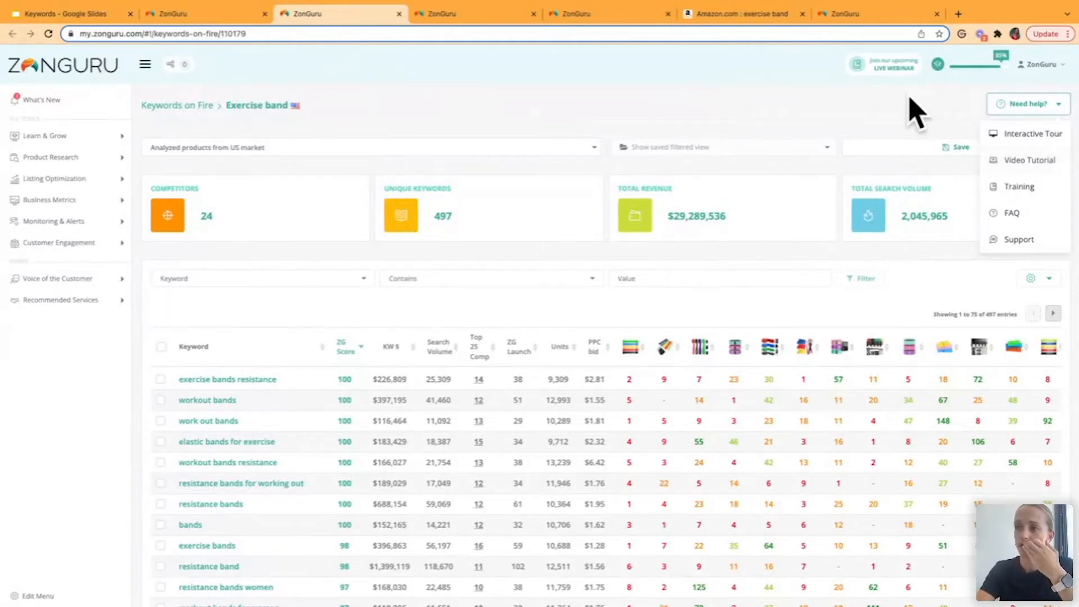
click(863, 116)
scroll(707, 263, down, 2)
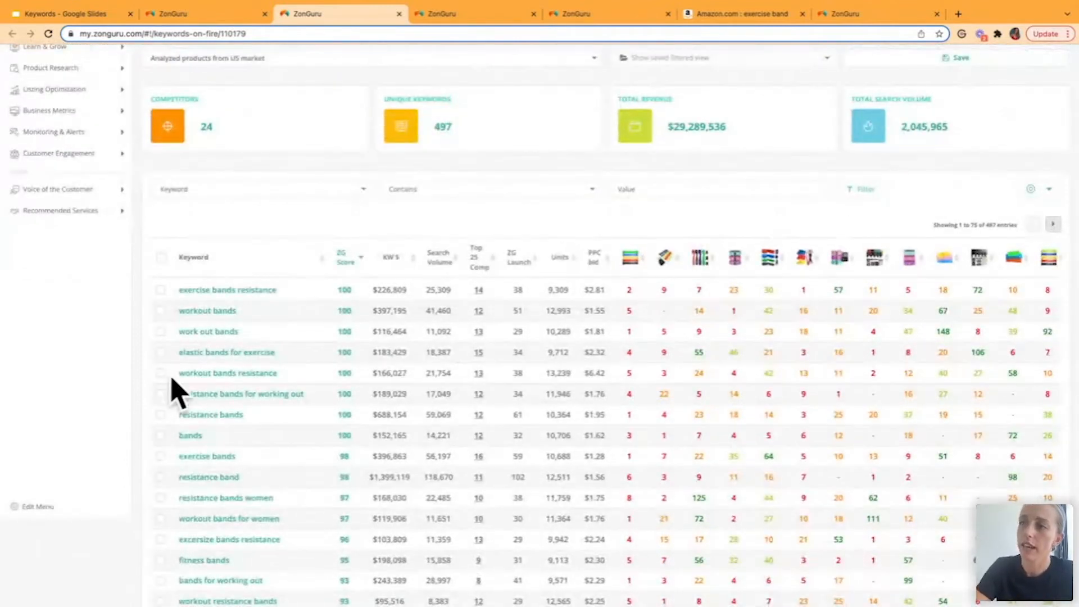
mouse_move(344, 265)
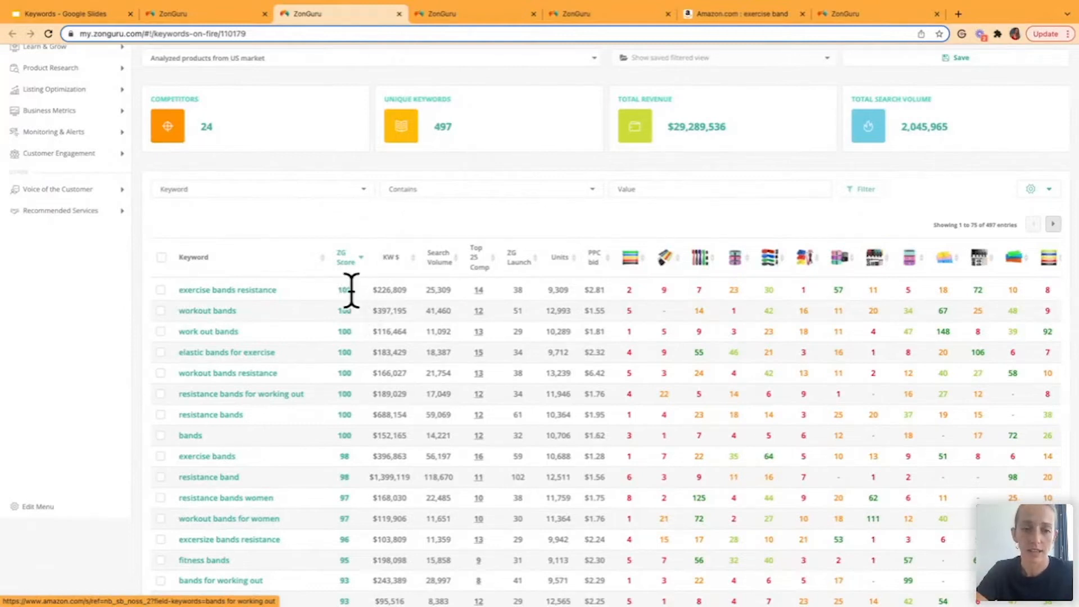
- Examine the keyword table's KW $, Search Volume, Top 25 Comp and ZG Launch columns and the ranking columns of all competitor products
mouse_move(390, 270)
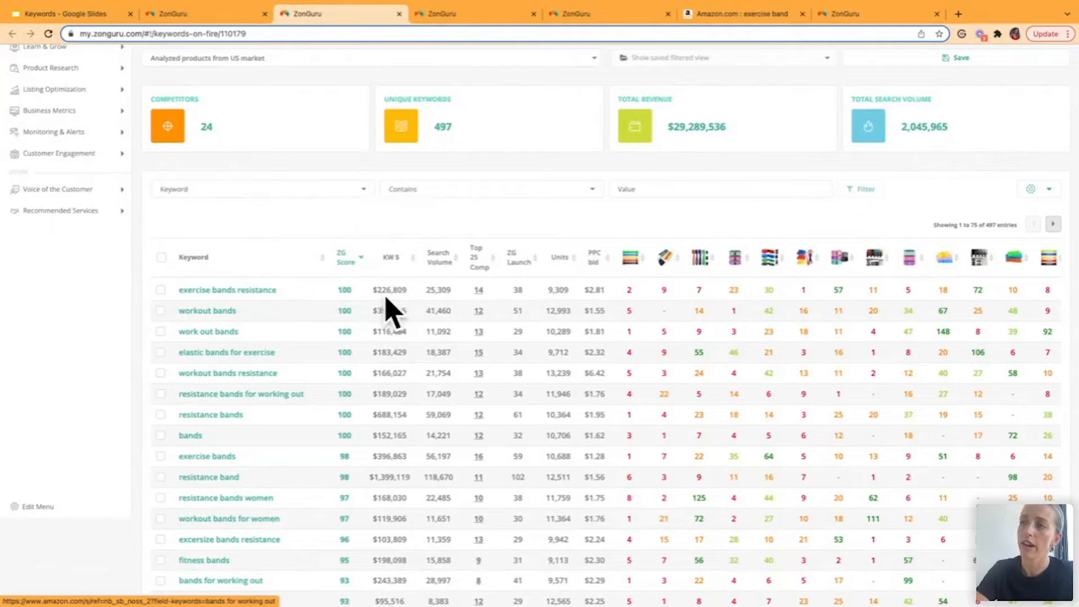
mouse_move(440, 265)
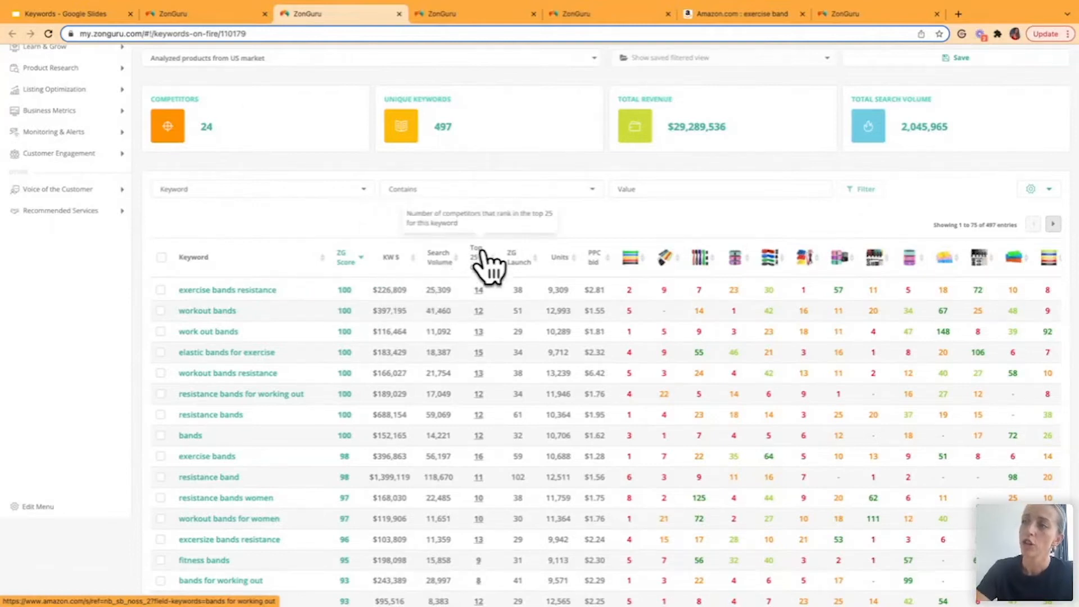
mouse_move(478, 295)
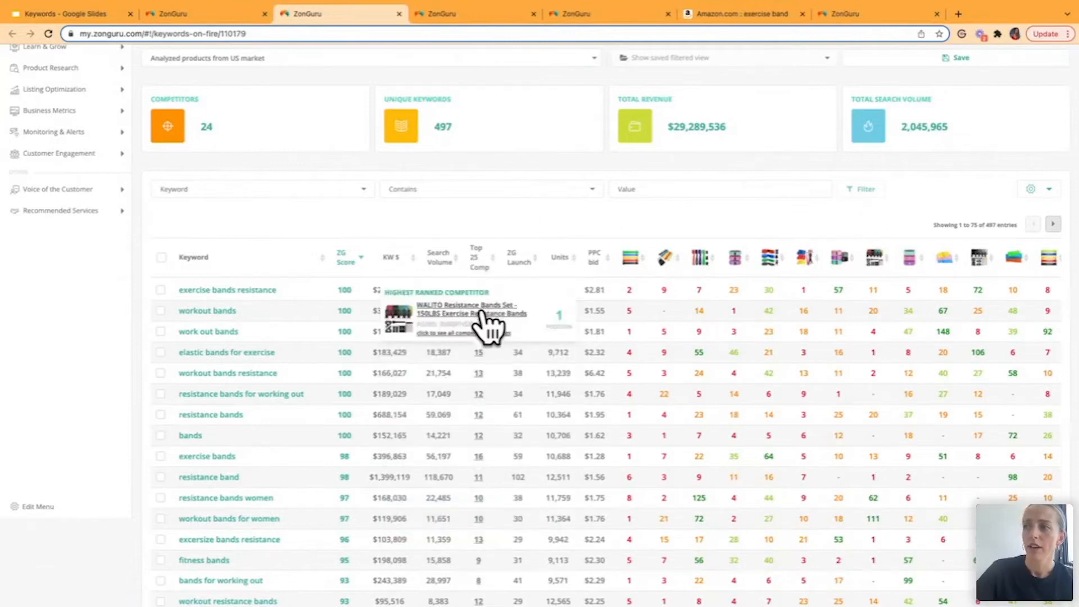
mouse_move(489, 330)
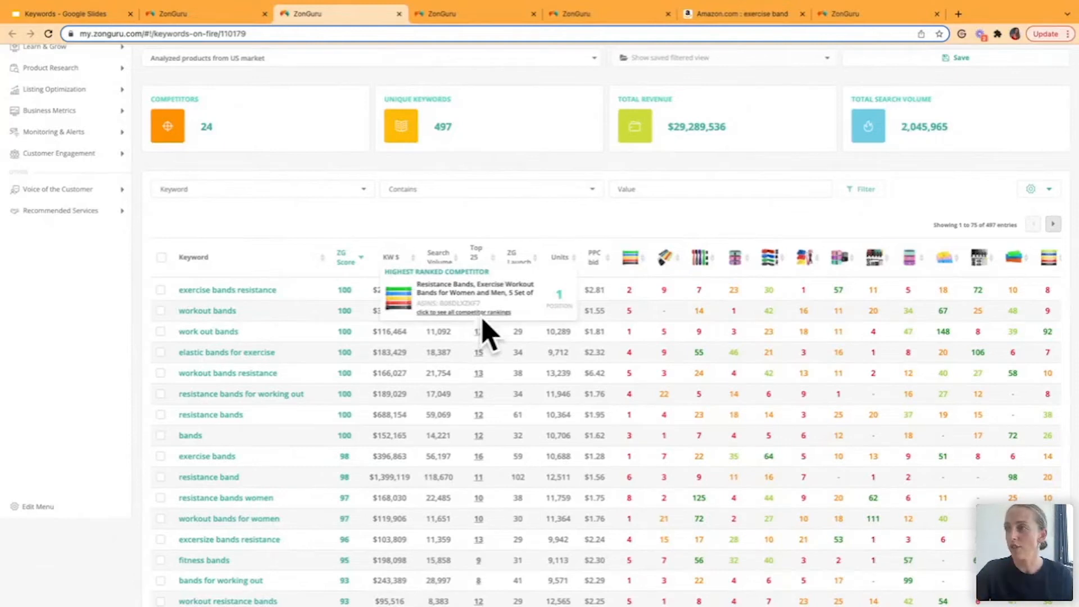
mouse_move(519, 260)
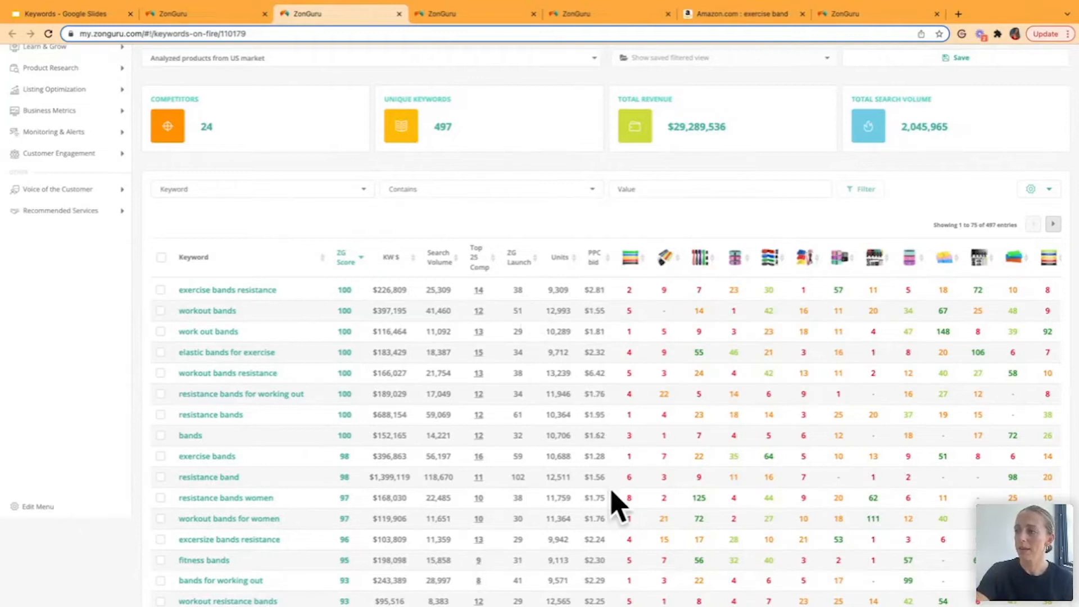
scroll(687, 416, right, 6)
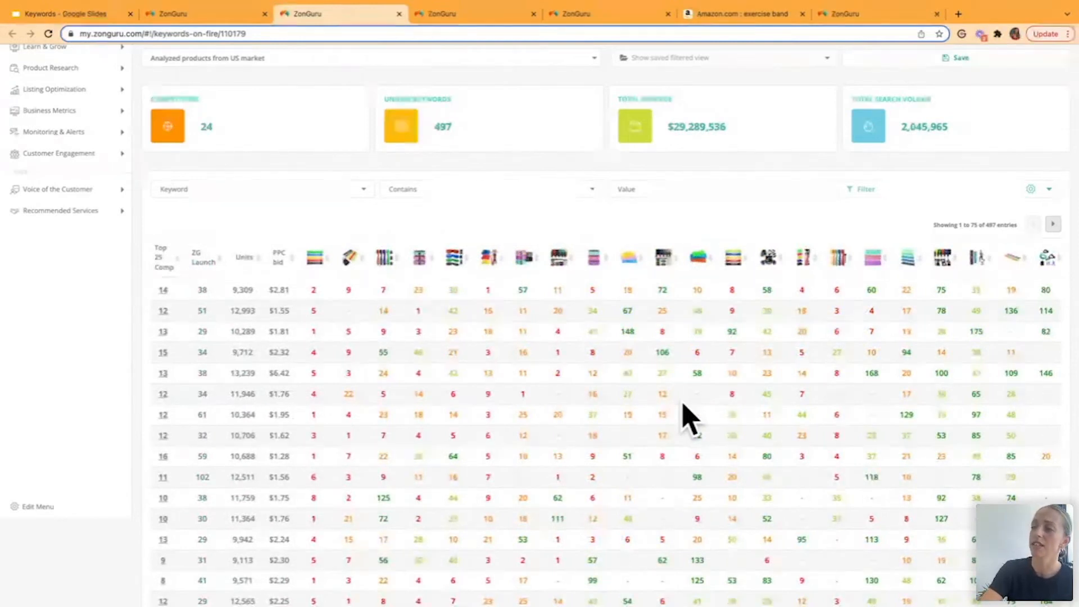
scroll(687, 419, down, 3)
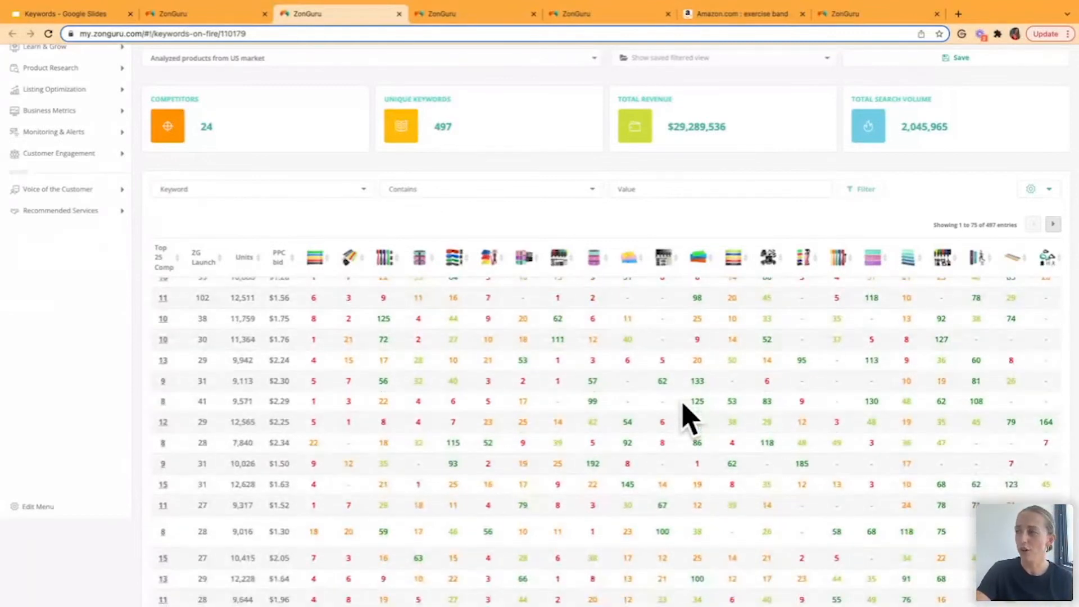
scroll(687, 419, up, 3)
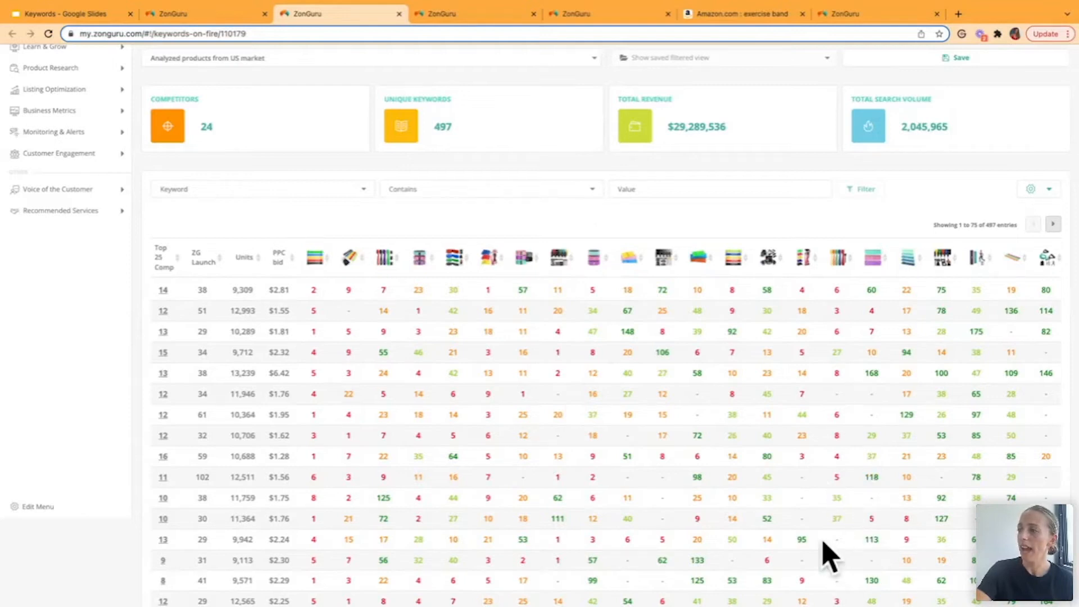
scroll(627, 482, left, 1)
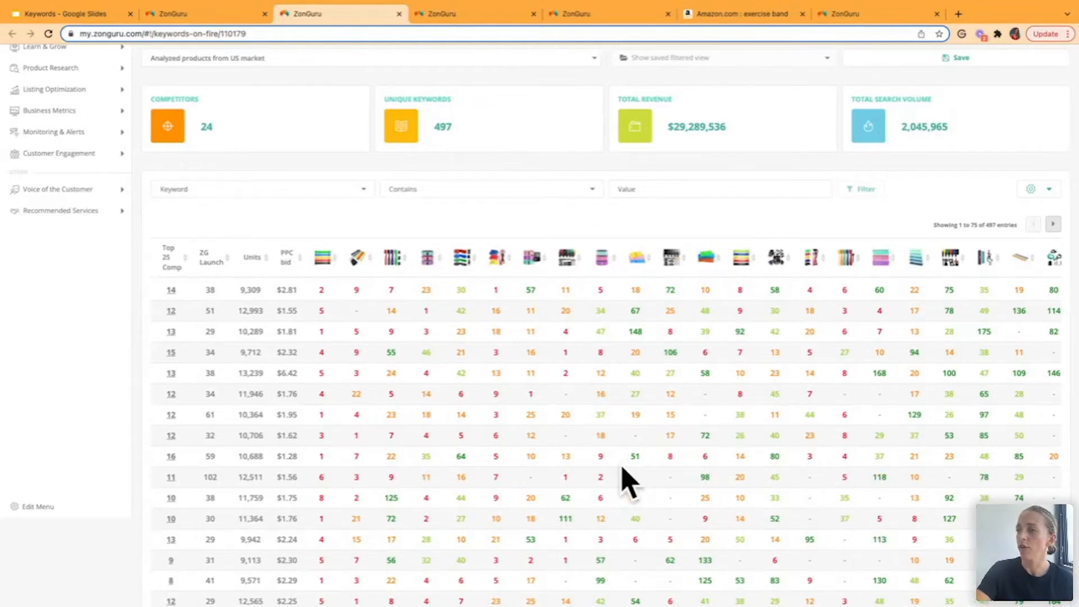
scroll(627, 483, left, 5)
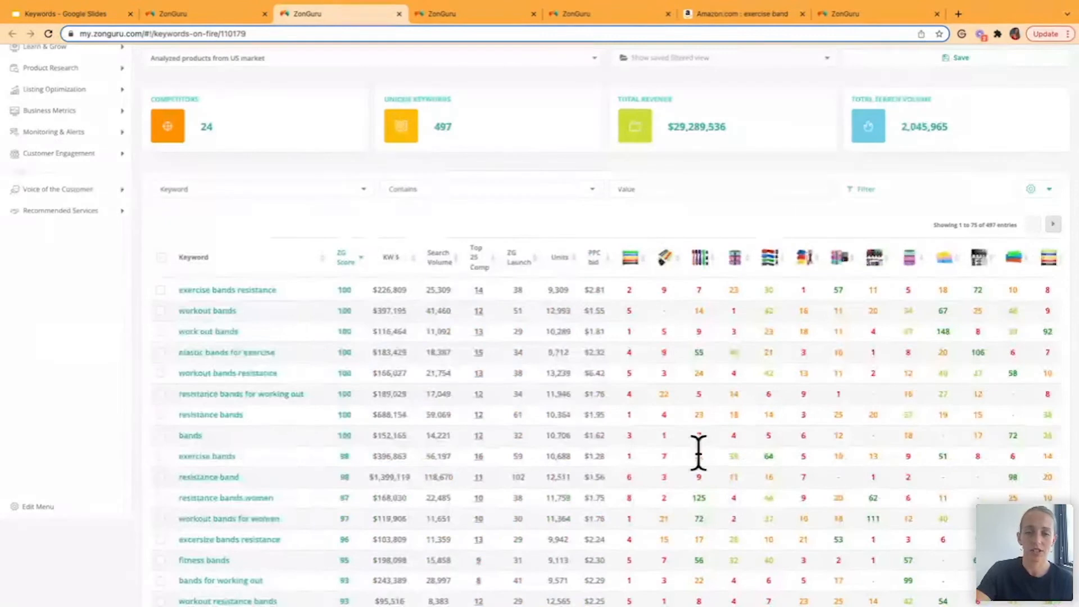
scroll(699, 453, up, 1)
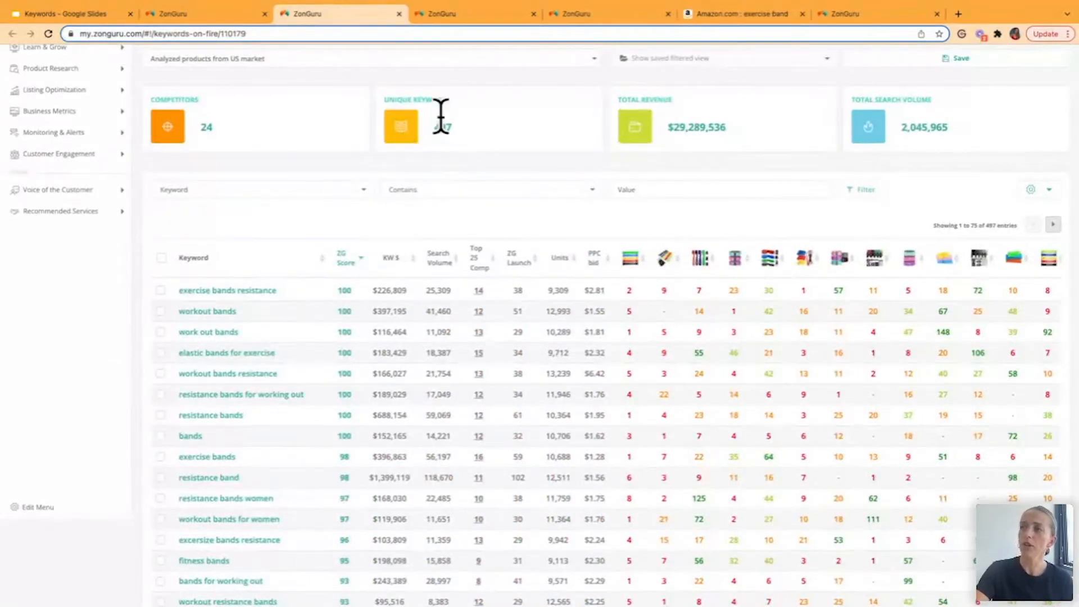
- Filter the Exercise band table to keywords whose number of words is greater than or equal to 3
click(353, 194)
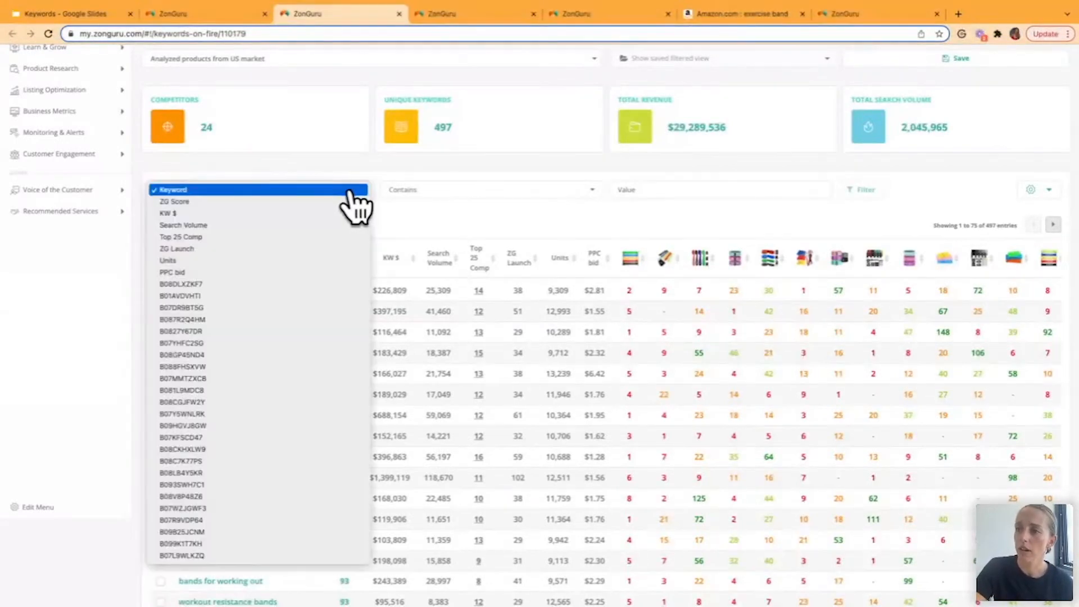
click(293, 194)
click(428, 193)
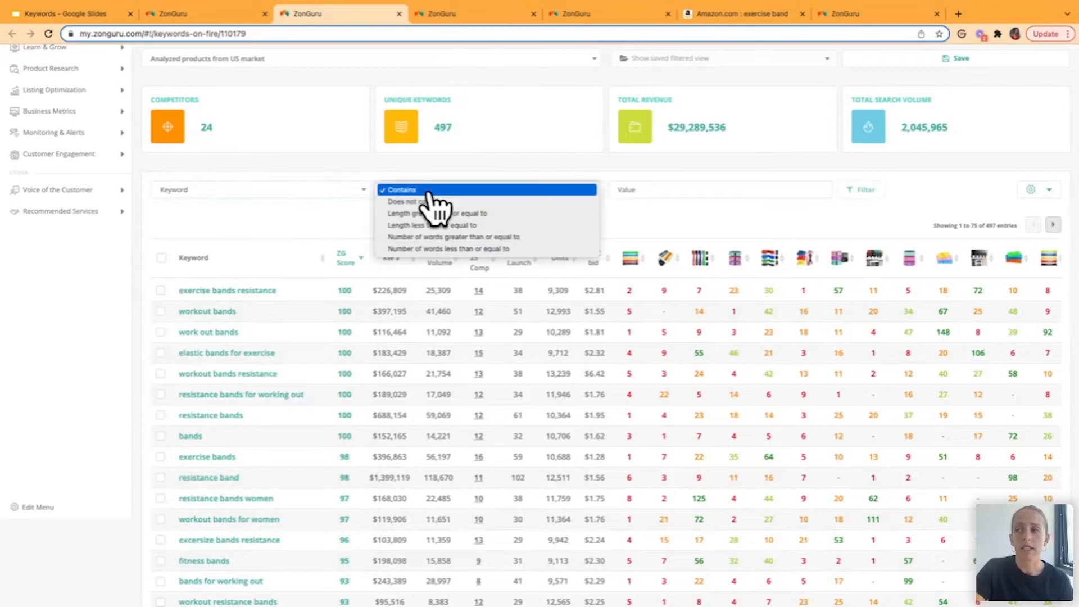
click(421, 237)
click(656, 185)
text(3)
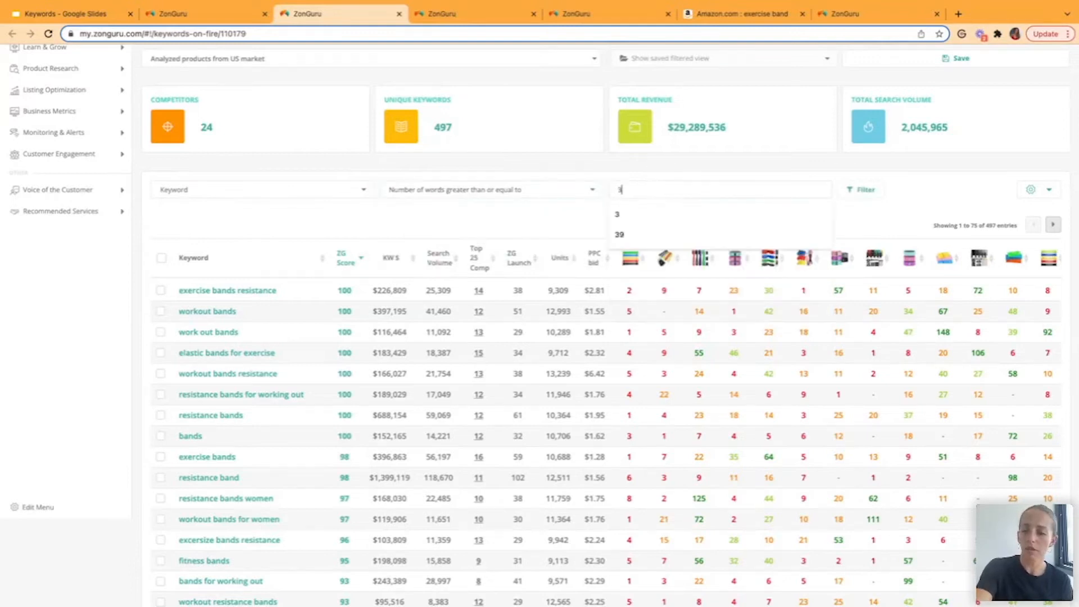
key(Return)
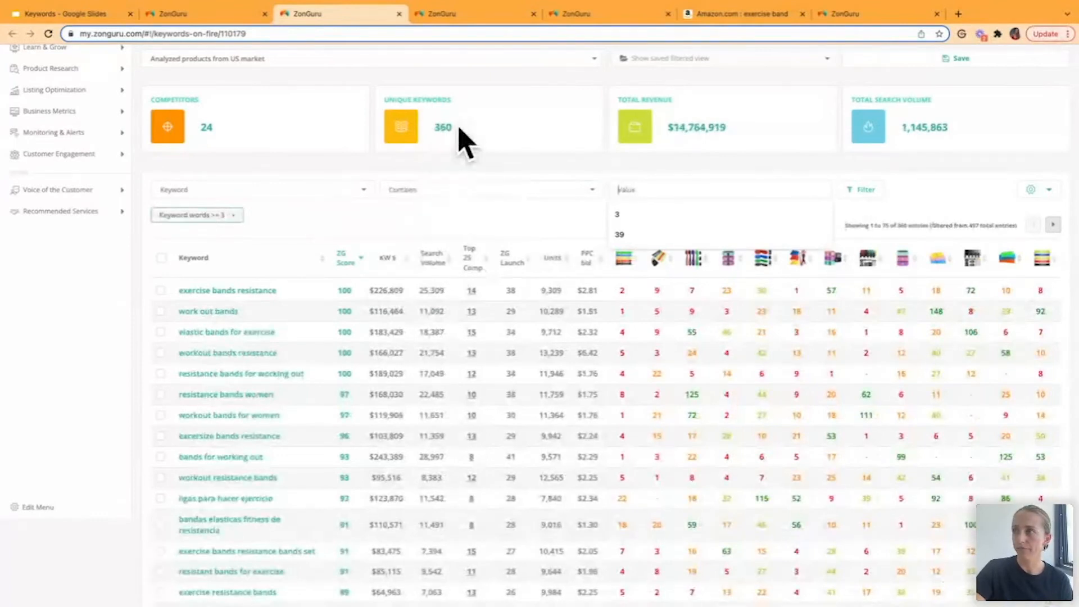
- Add a second filter limiting the keywords to a PPC bid less than or equal to 1.5
click(364, 192)
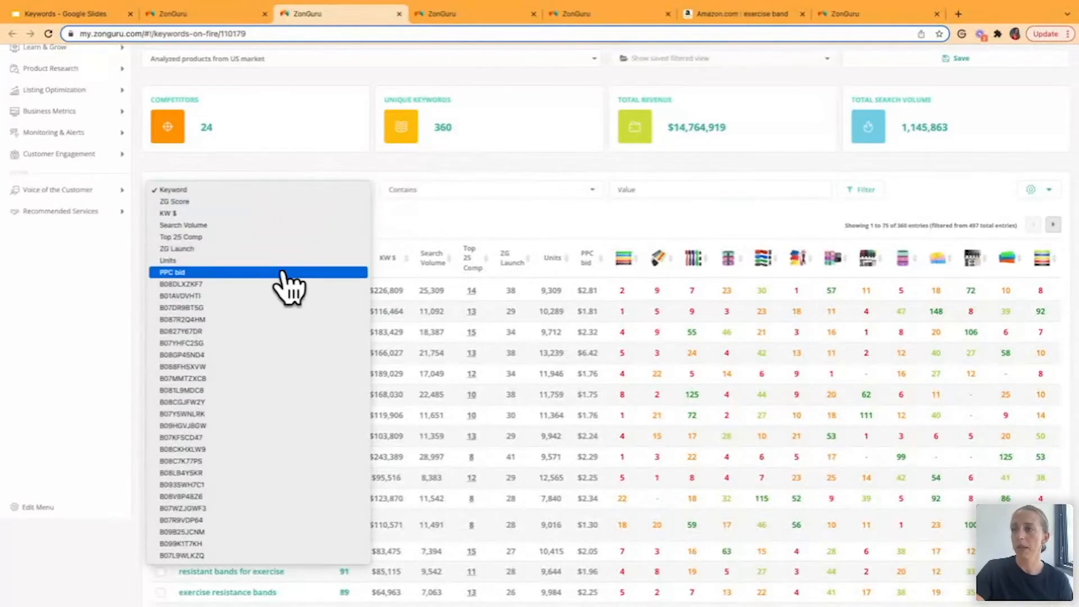
click(283, 273)
click(406, 191)
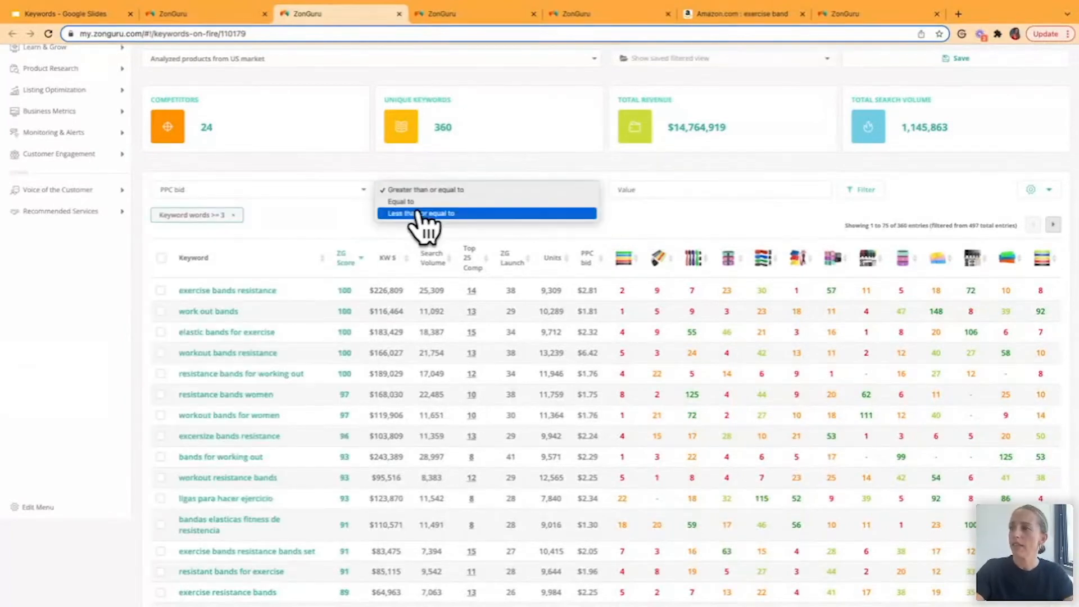
click(421, 213)
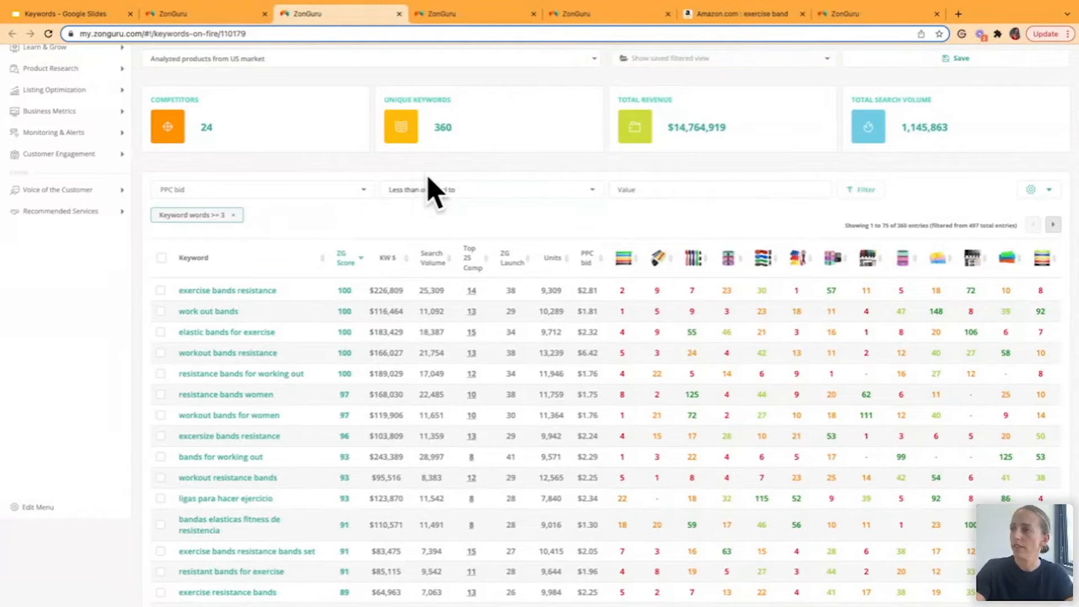
click(694, 190)
text(1.5)
click(866, 191)
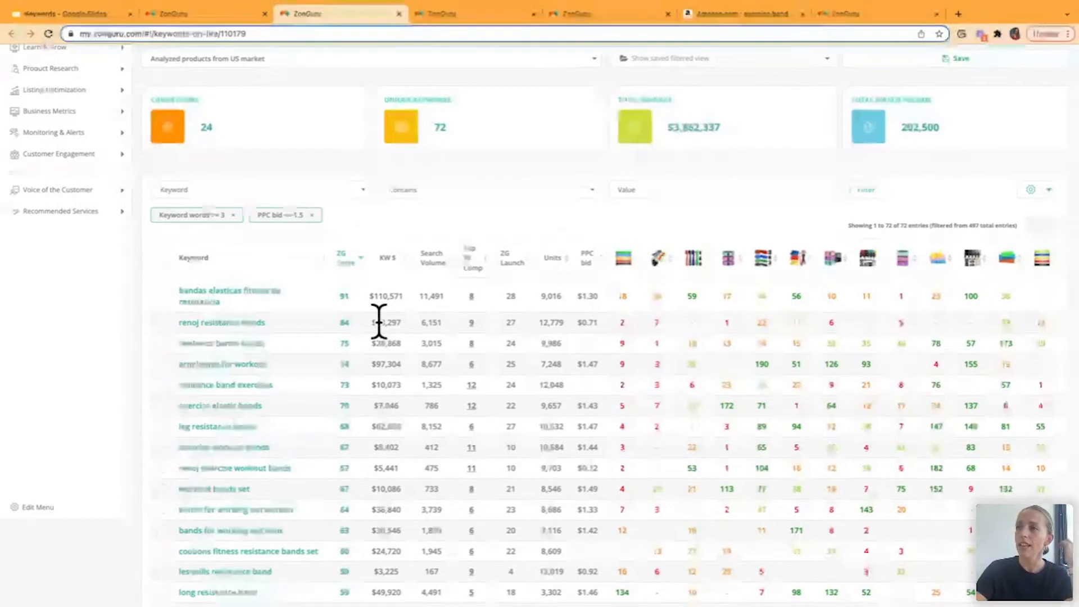
- View the list of analyzed US market products and the option to save the filtered view, without saving it
scroll(378, 321, up, 1)
click(450, 102)
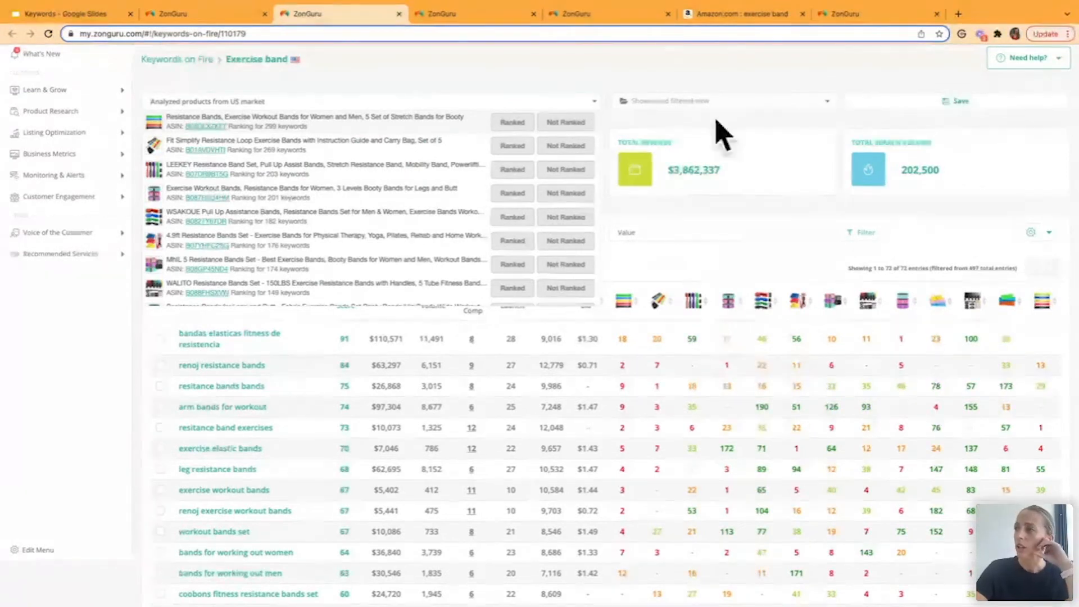
click(646, 90)
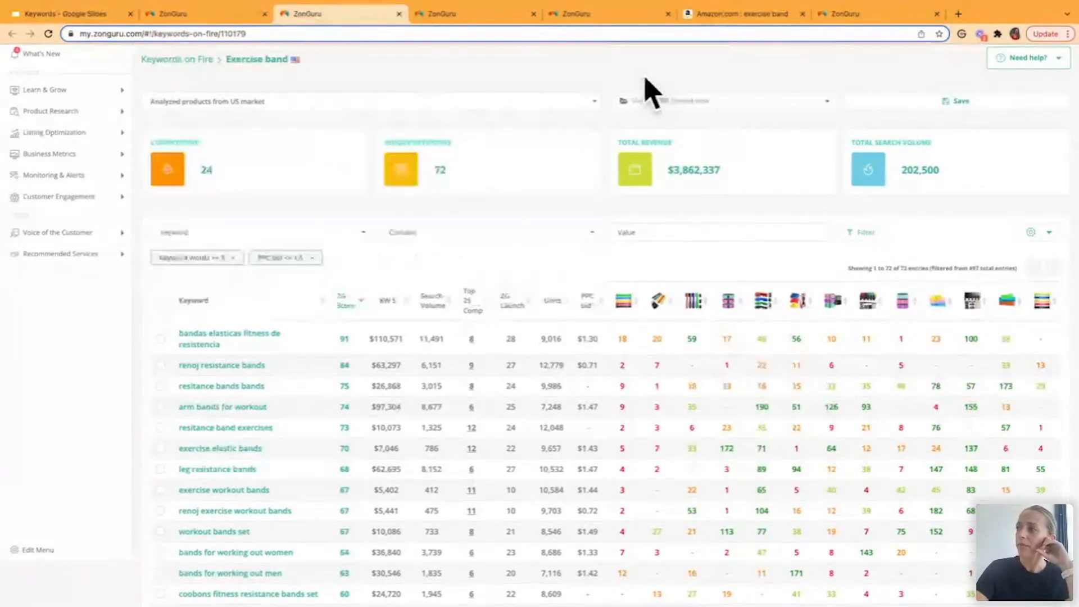
click(857, 105)
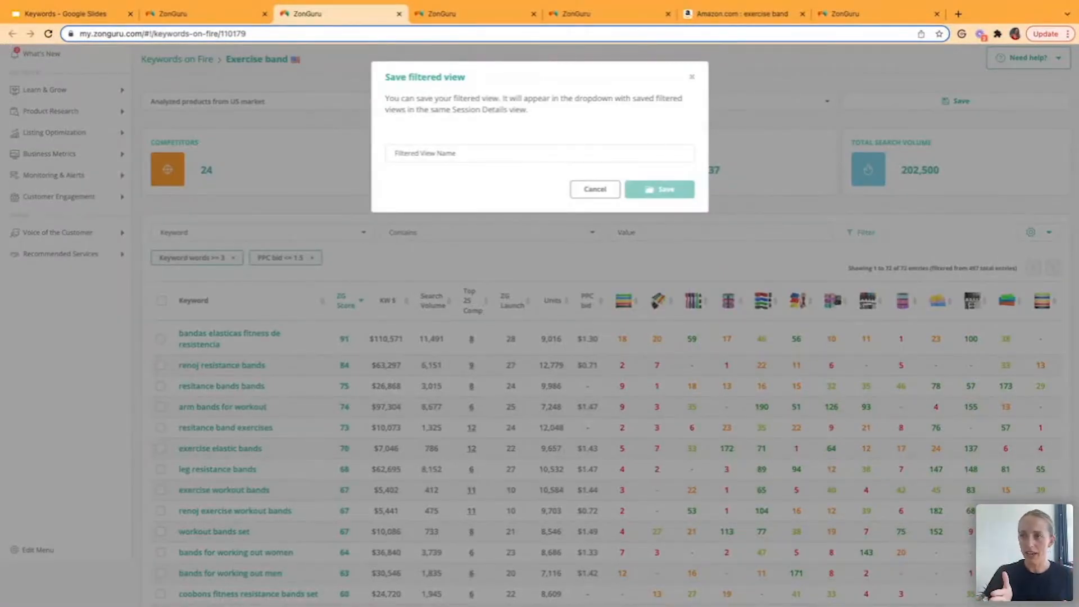
click(595, 190)
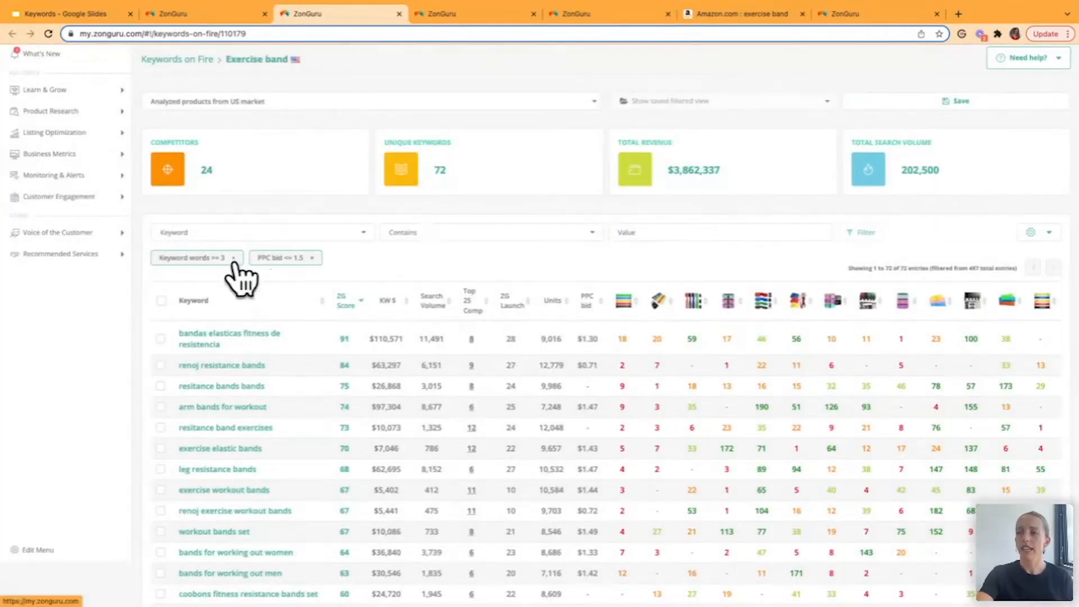
- Remove both the PPC bid filter and the keyword word-count filter from the table
click(234, 258)
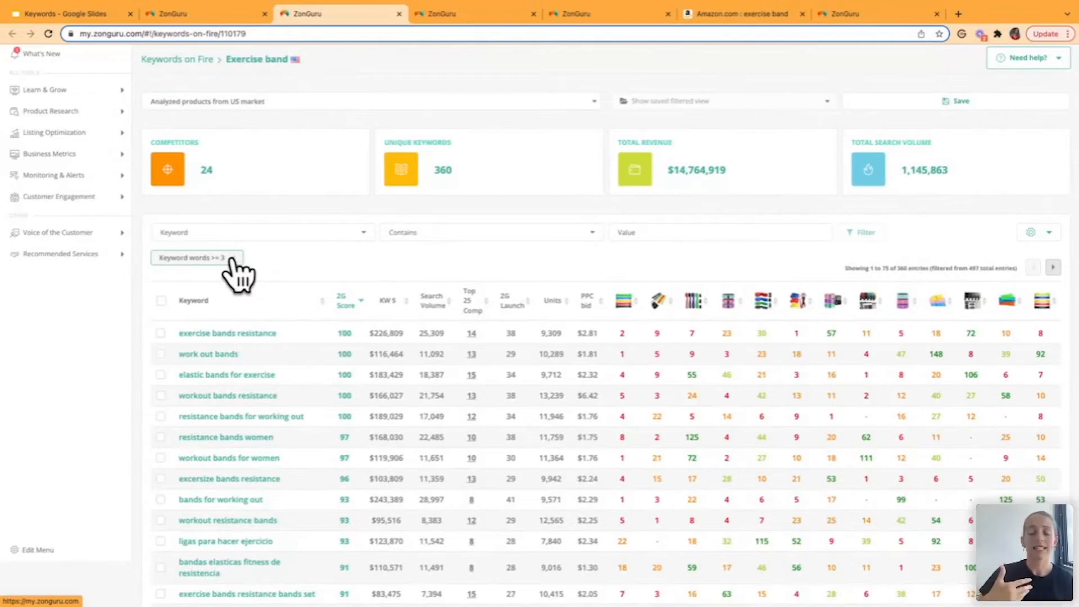
click(233, 260)
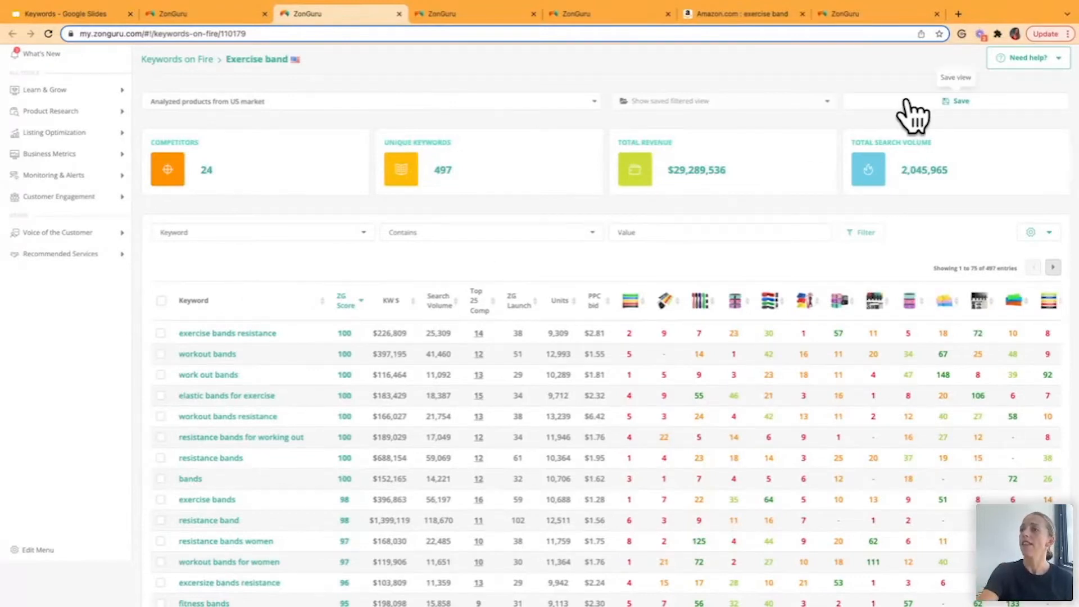
- Go to the Listing Optimizer and view its "testing" session from the session list already open in another browser tab
click(90, 135)
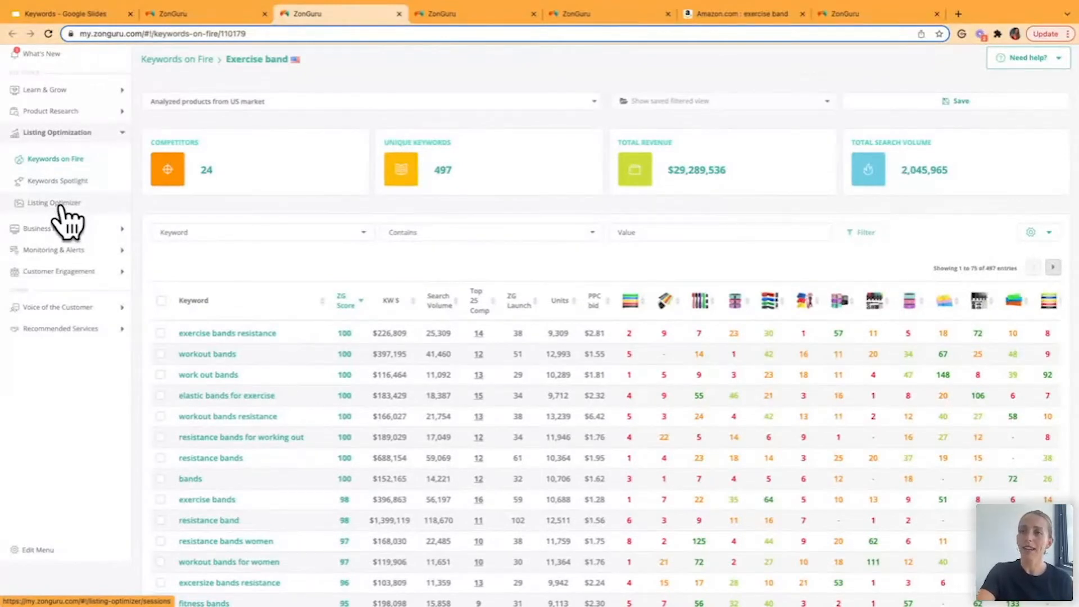
click(61, 205)
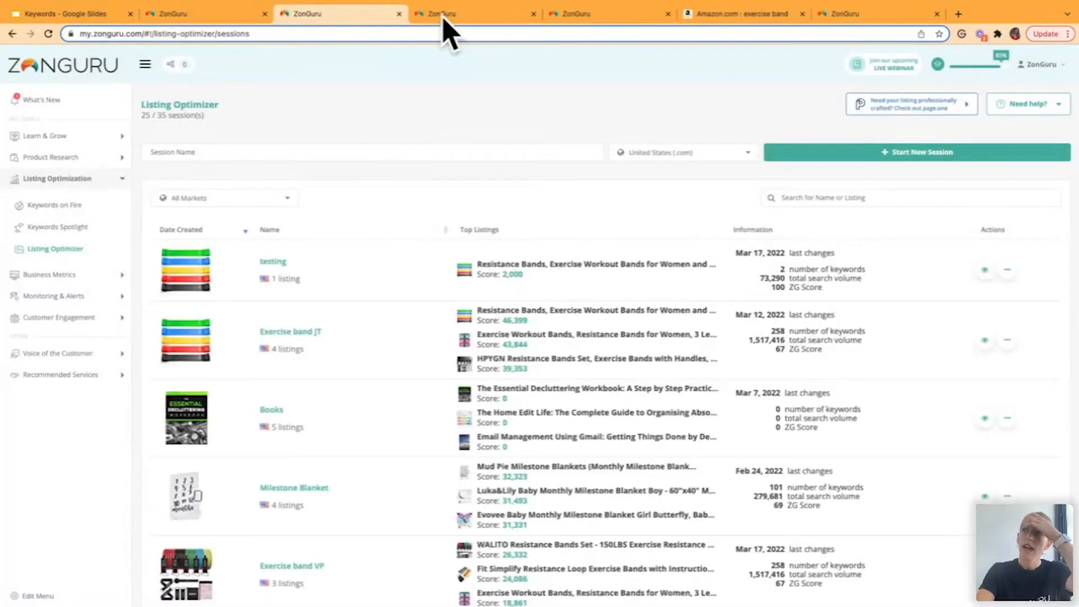
click(446, 20)
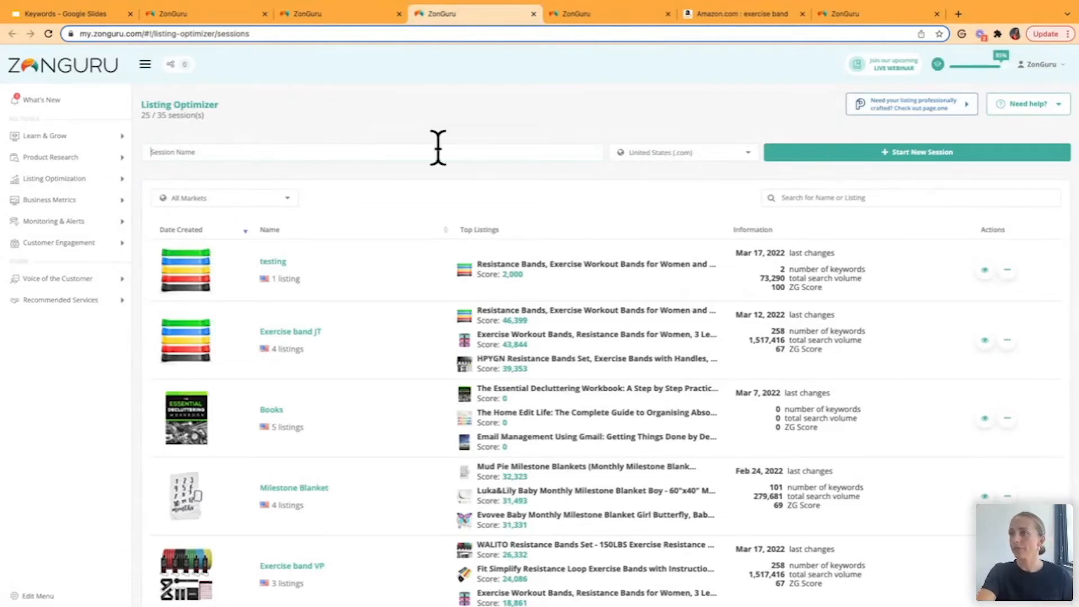
click(985, 272)
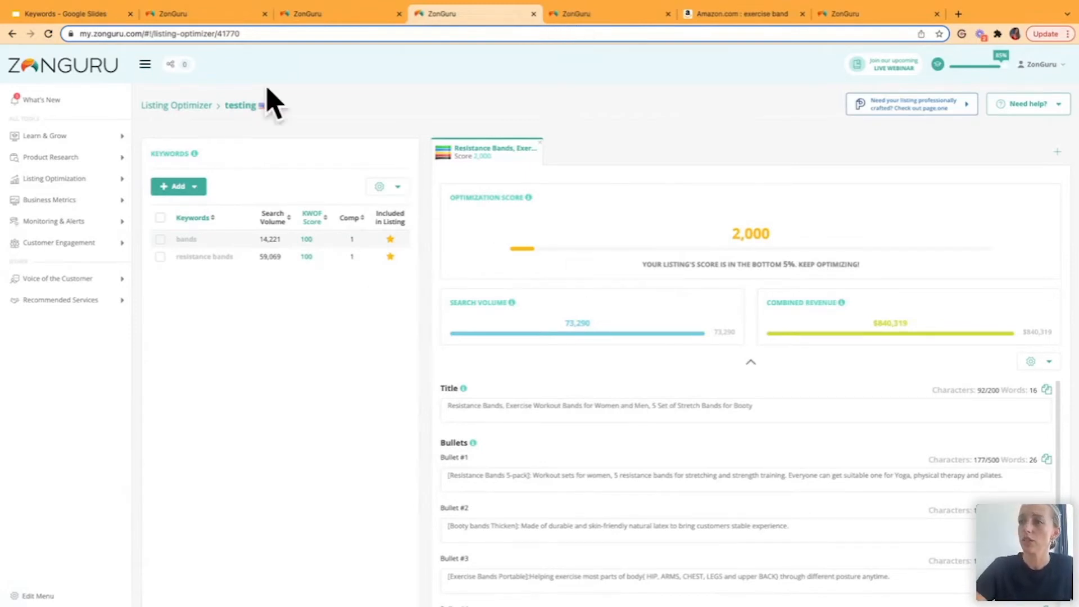
- Switch to the open Exercise band VP session and view the Keywords on Fire sessions available for import, without loading any
click(561, 17)
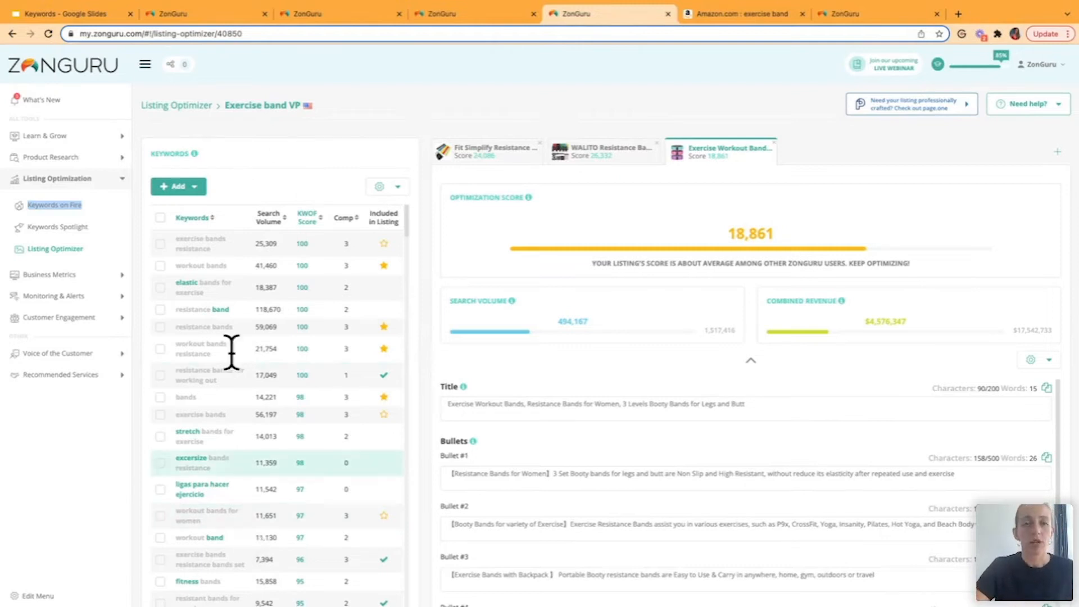
click(194, 187)
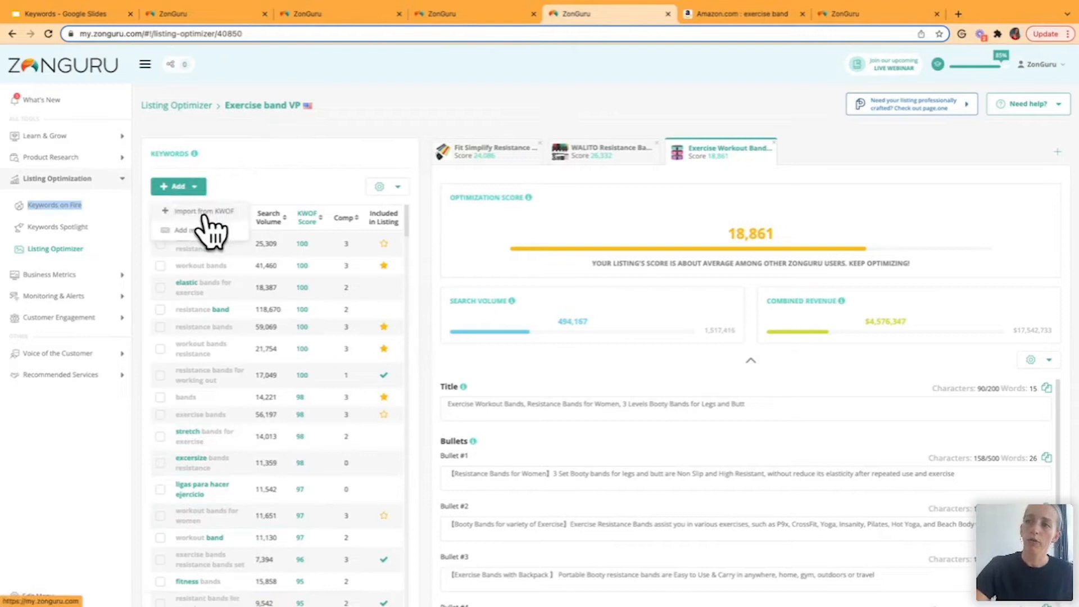
click(207, 216)
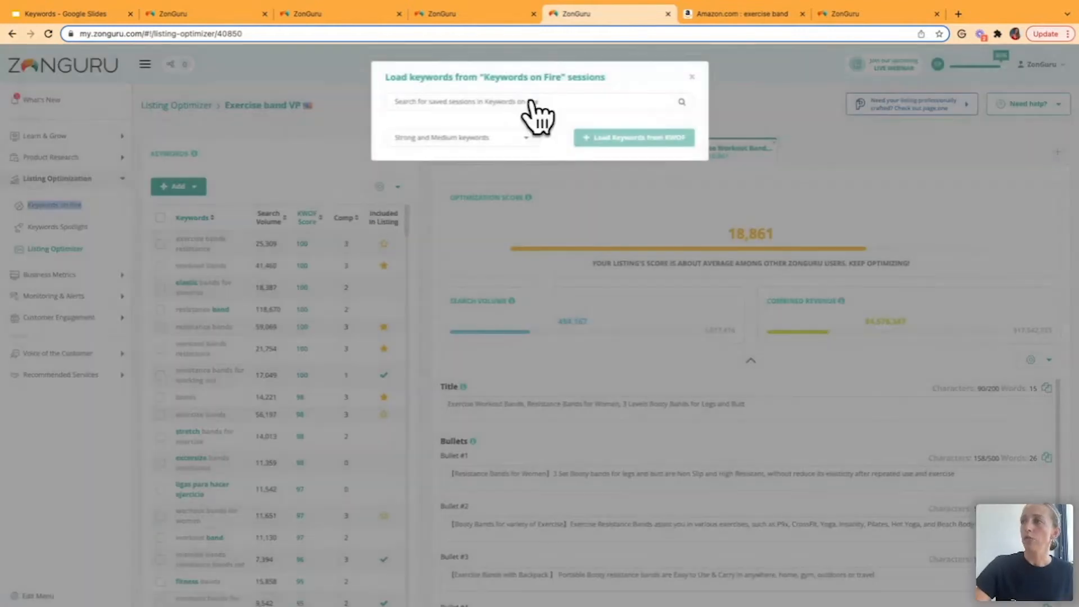
click(548, 102)
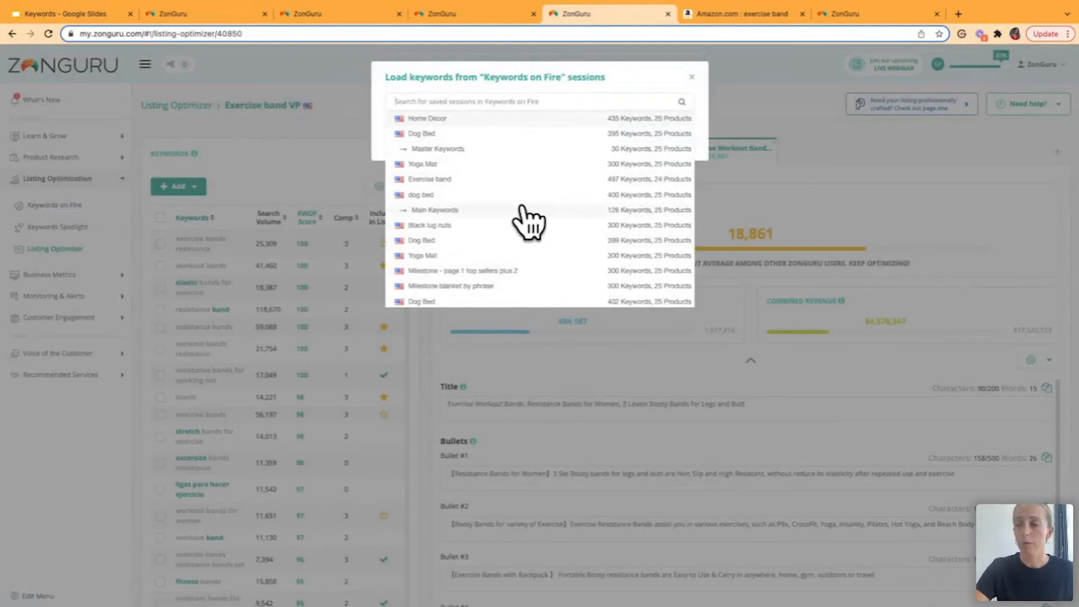
click(670, 70)
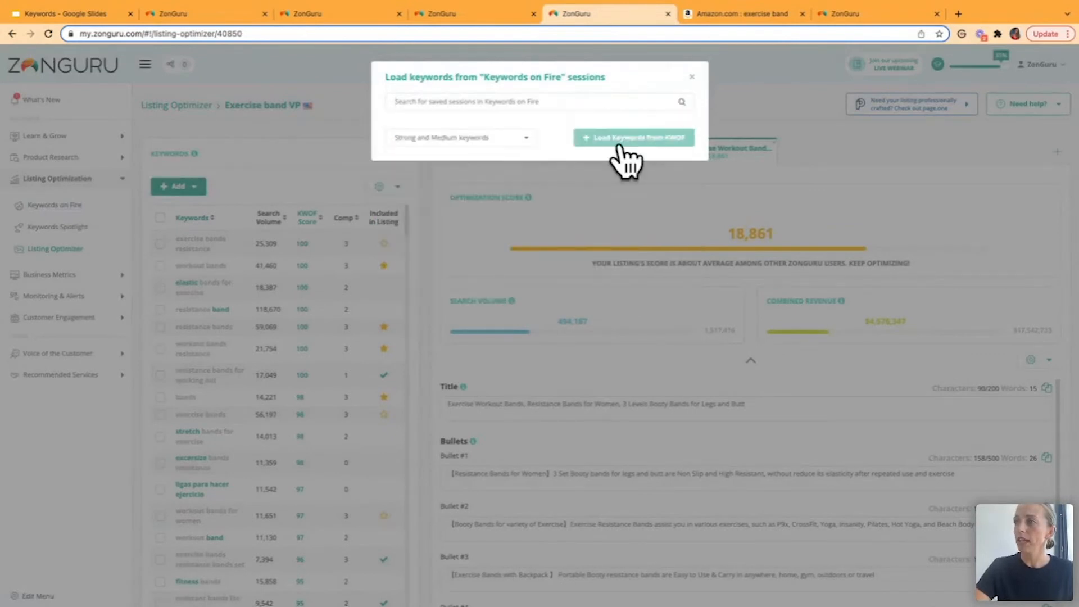
click(693, 78)
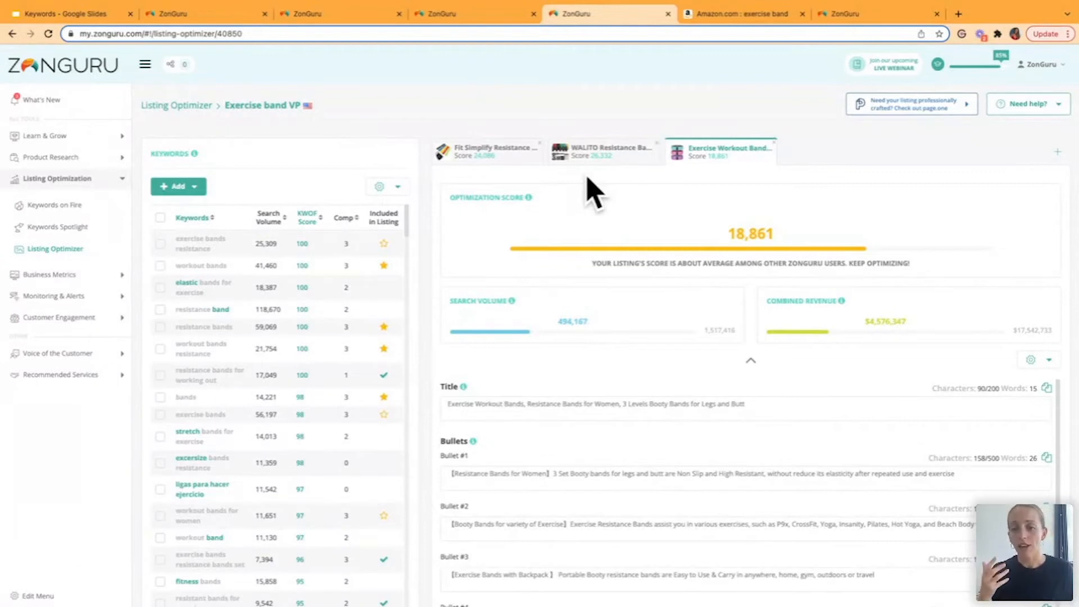
- Switch to the Amazon exercise band results, copy the ASIN of Renoj's 5-set resistance bands, and keep the products sorted by highest revenue
click(716, 17)
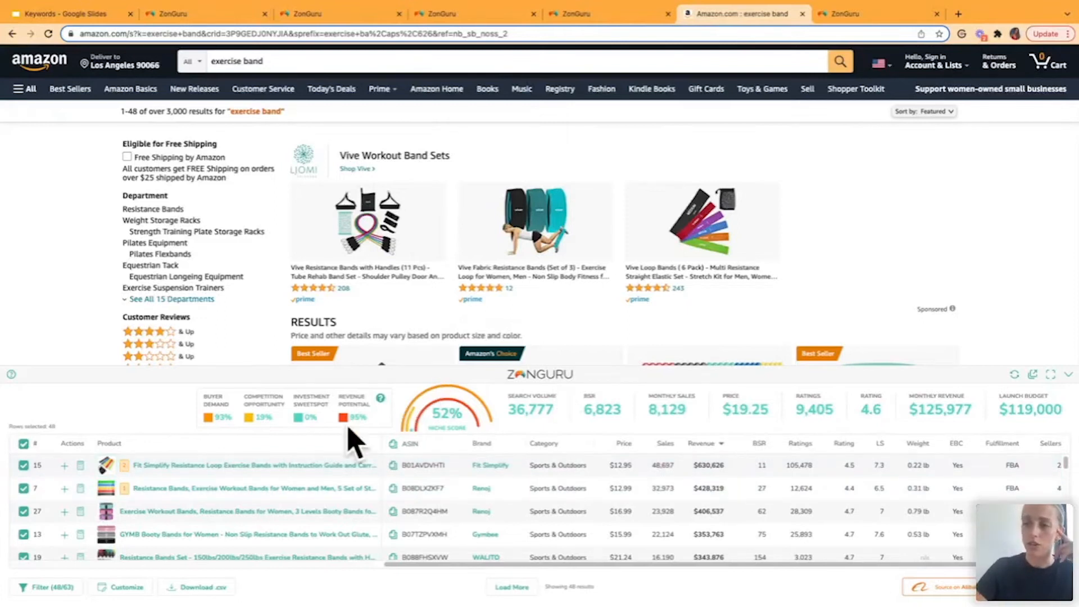
mouse_move(125, 491)
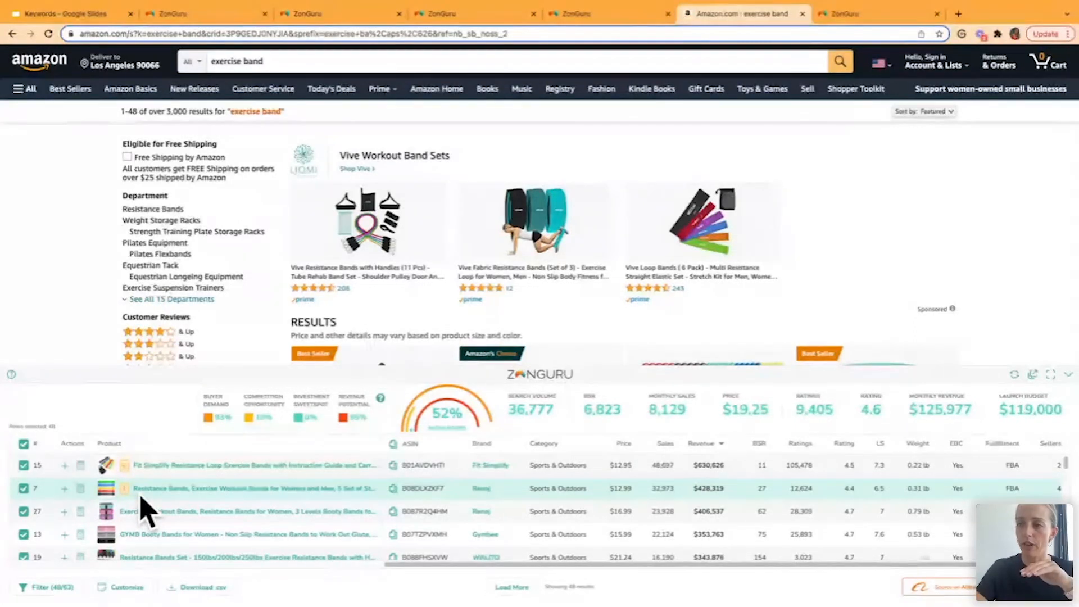
click(393, 488)
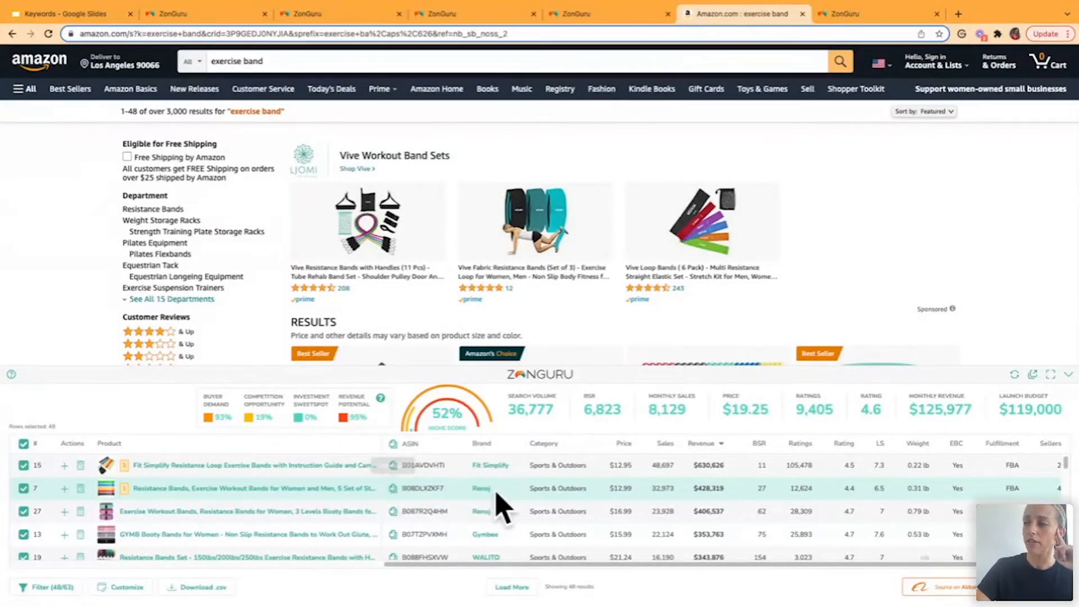
click(703, 442)
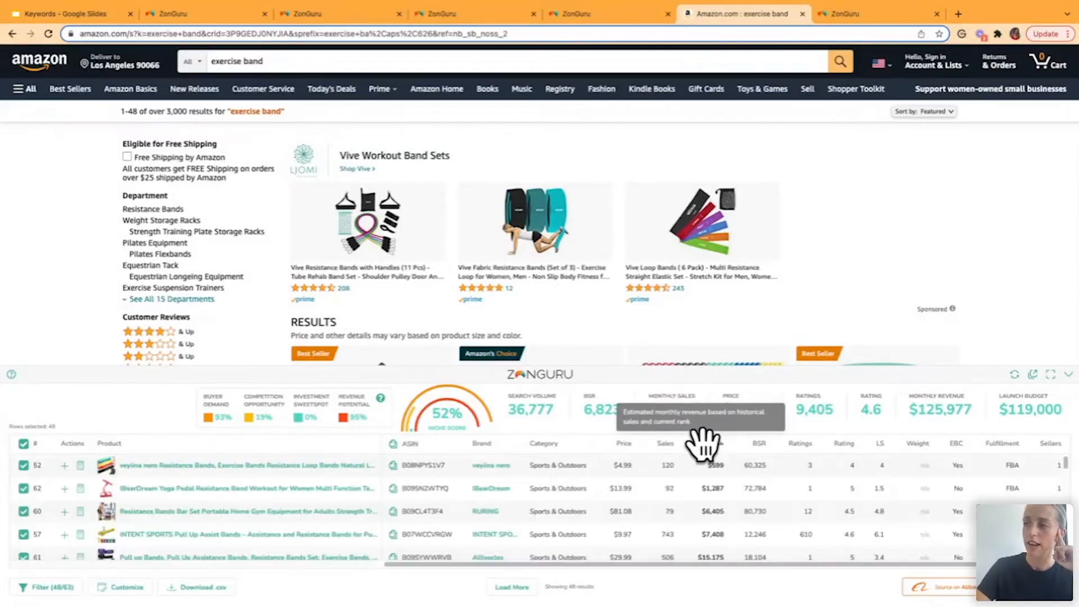
click(702, 442)
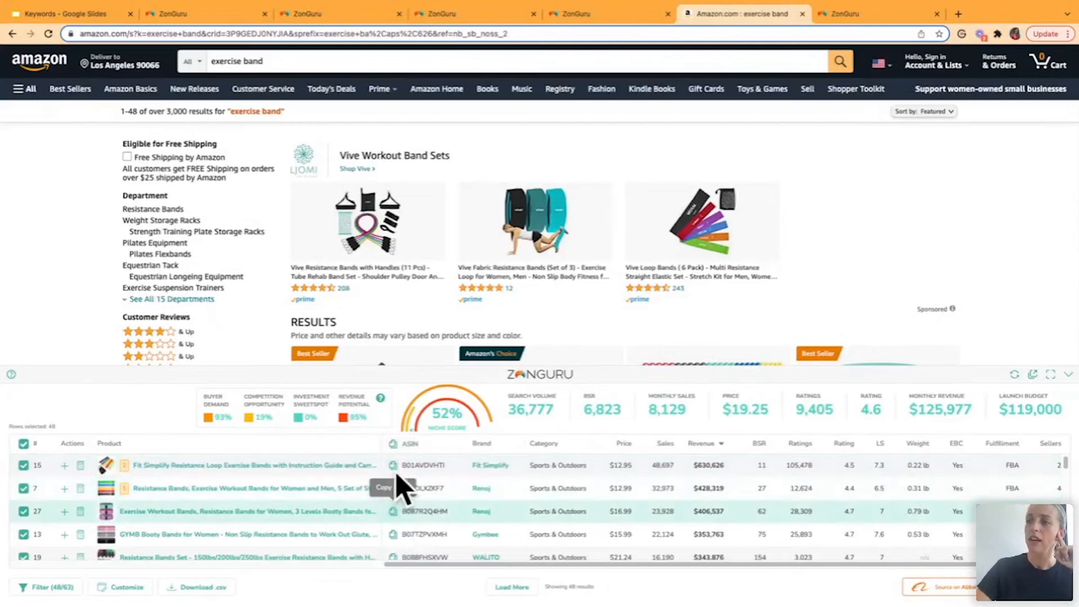
- Add the AMZ Product listing with ASIN B08DLXZKF7, United States market, to the Exercise band VP session and review its bullets, description and search terms
click(579, 16)
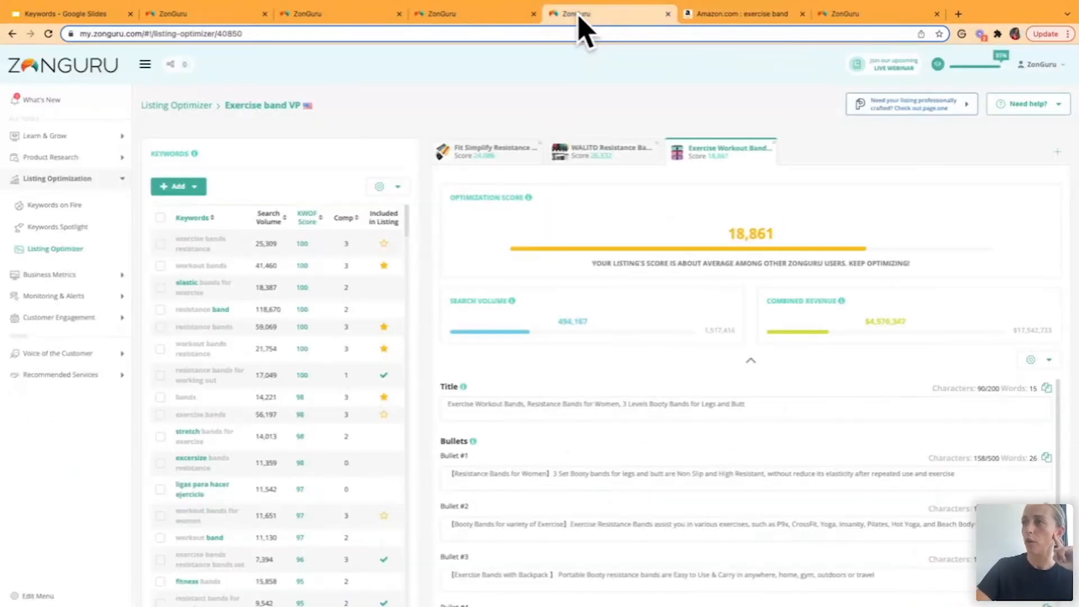
click(1061, 162)
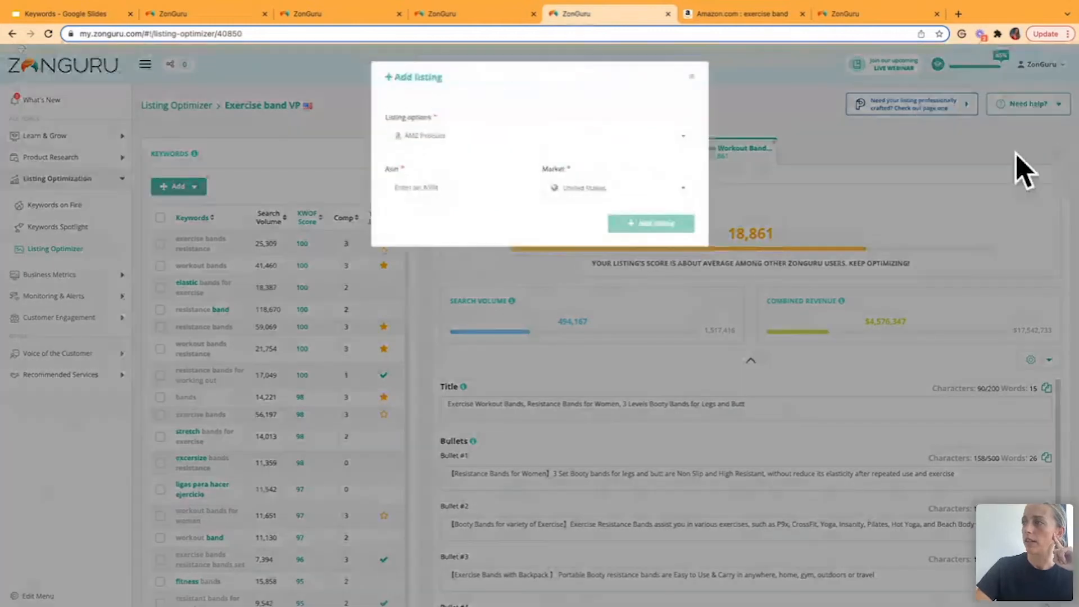
click(465, 188)
key(ctrl+v)
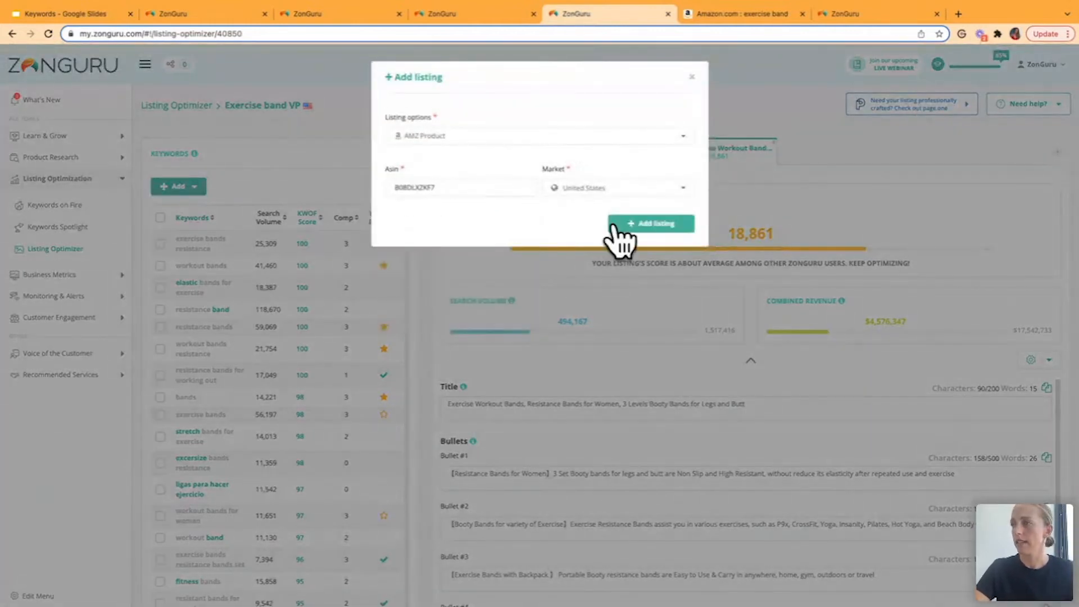
click(641, 227)
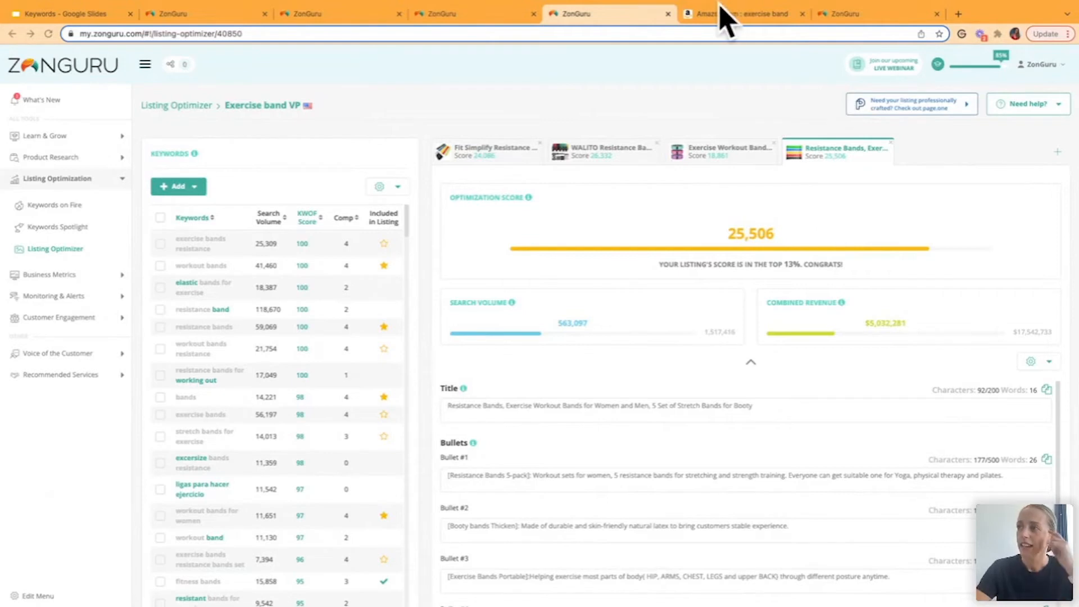
scroll(687, 344, down, 3)
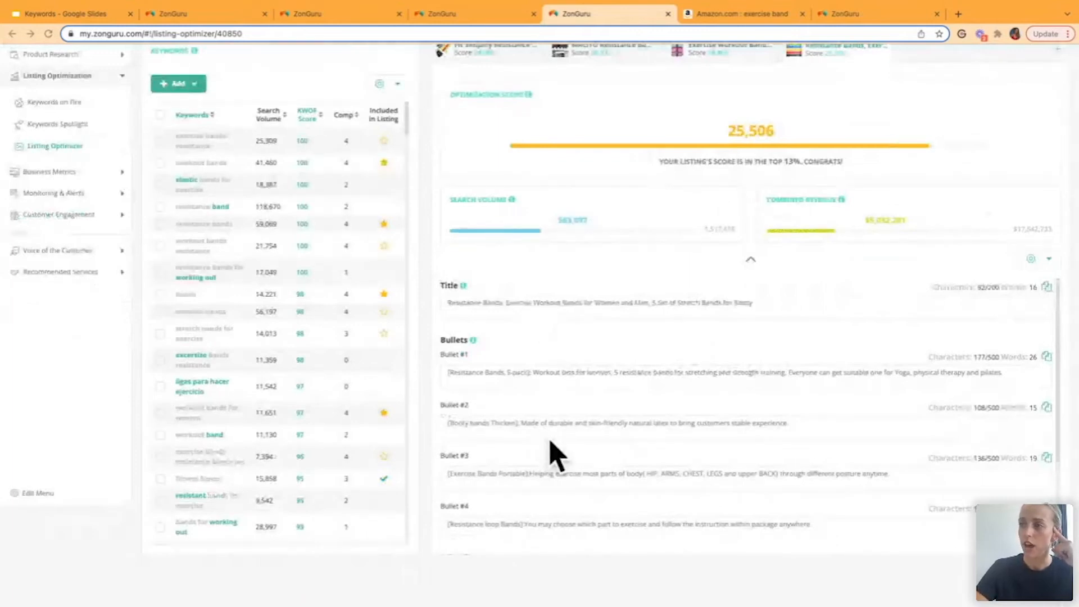
scroll(551, 448, down, 5)
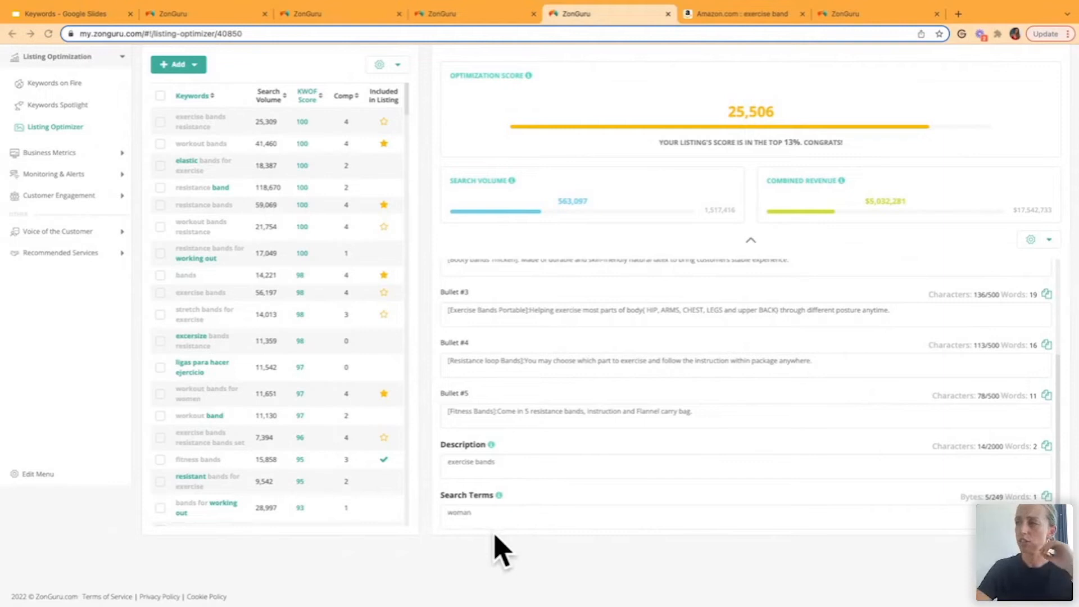
scroll(565, 436, up, 5)
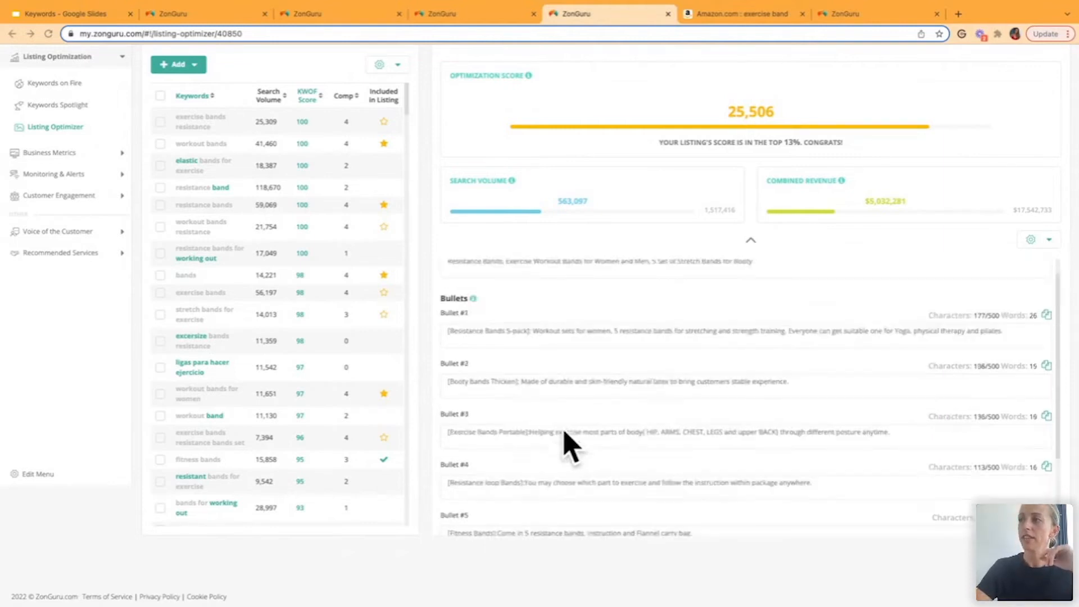
scroll(565, 447, up, 1)
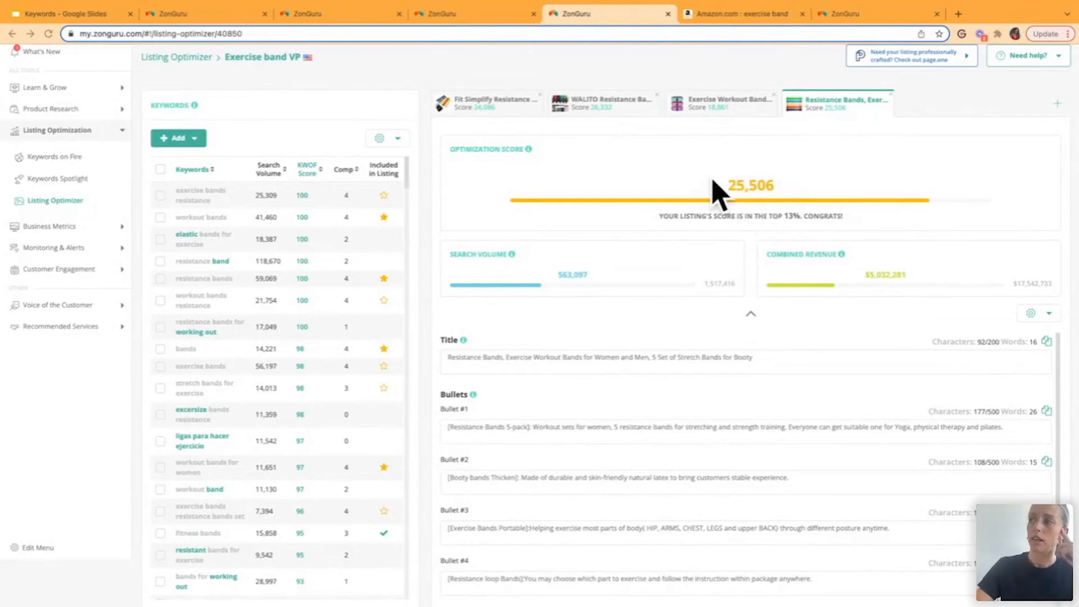
- Replace the Exercise Workout Bands listing's title with the prepared 162-character one starting "Resistance training Bands - Booty workout, thick loop | set of 3"
mouse_move(528, 147)
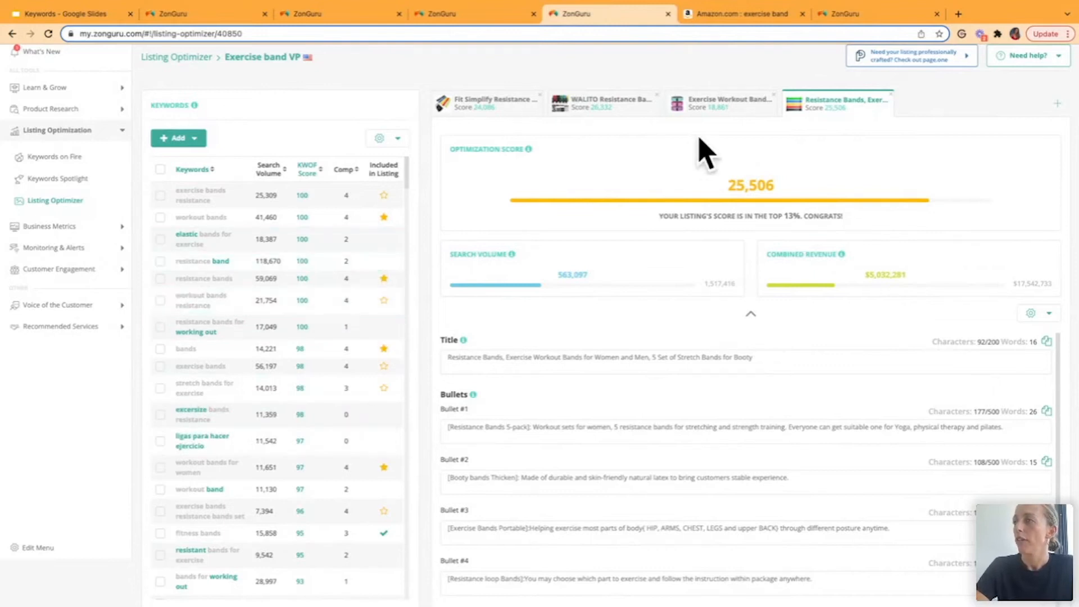
click(750, 110)
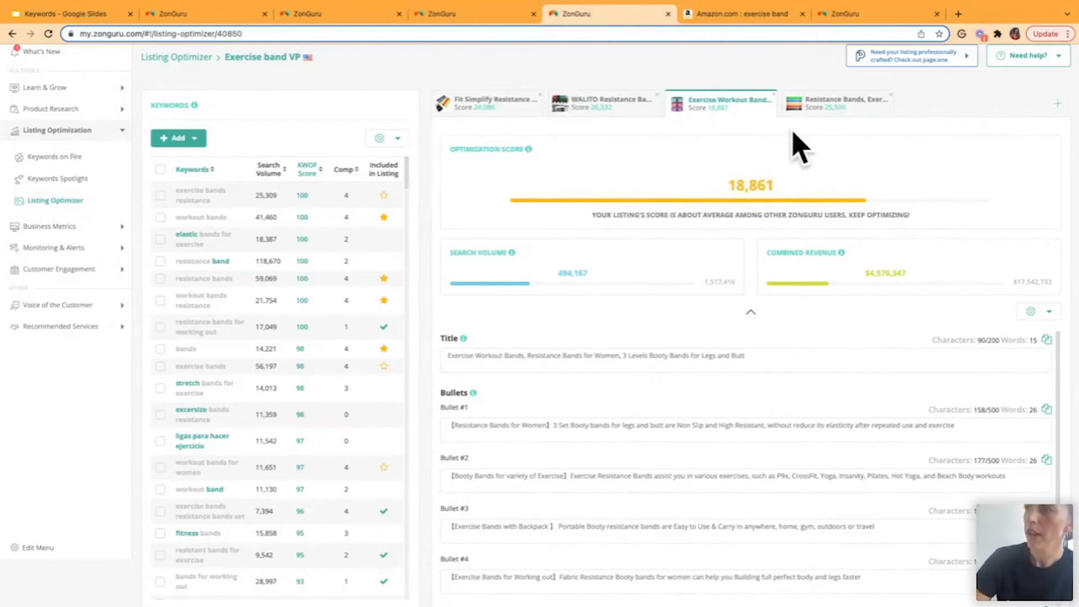
scroll(602, 379, down, 1)
scroll(601, 380, up, 1)
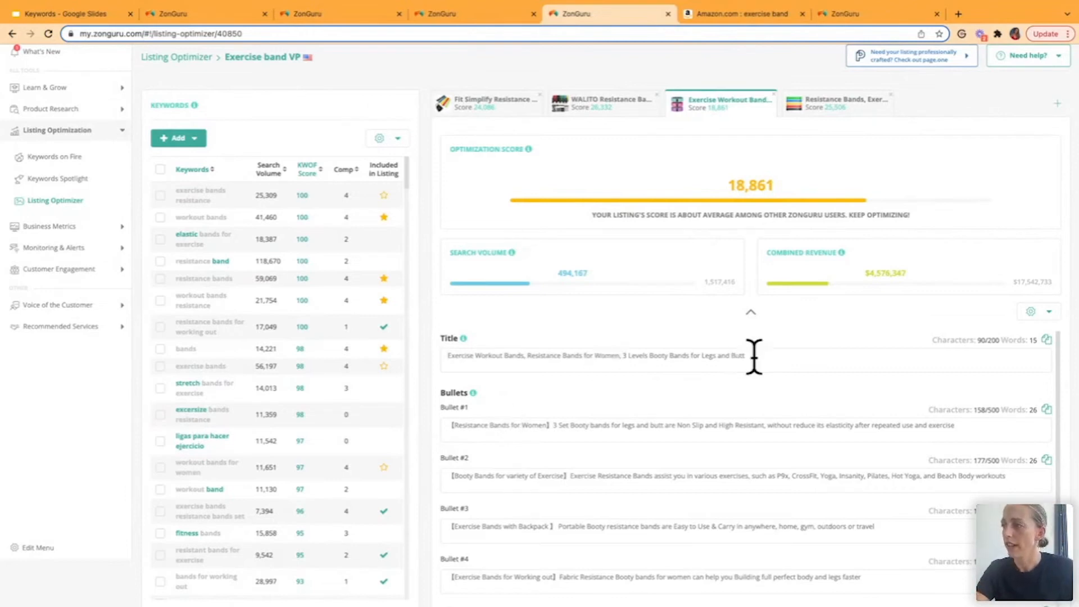
drag(754, 355, 441, 366)
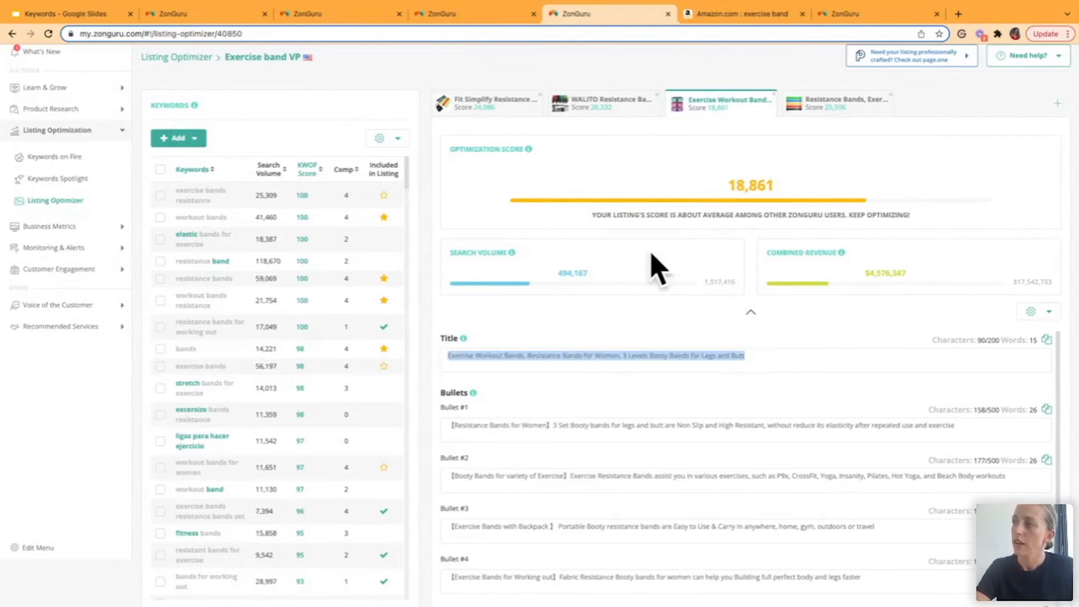
key(BackSpace)
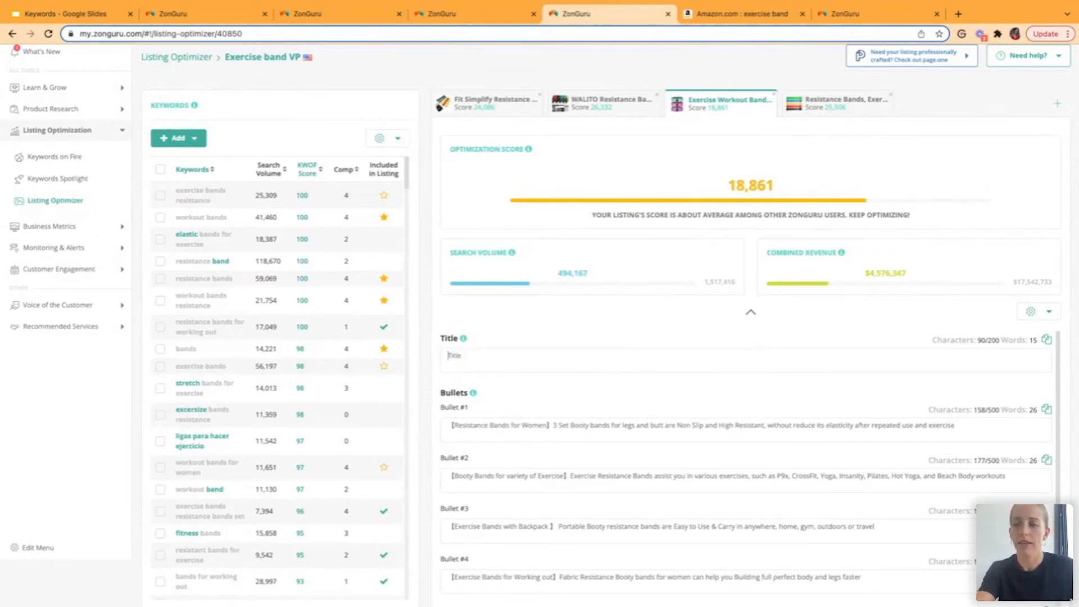
key(ctrl+v)
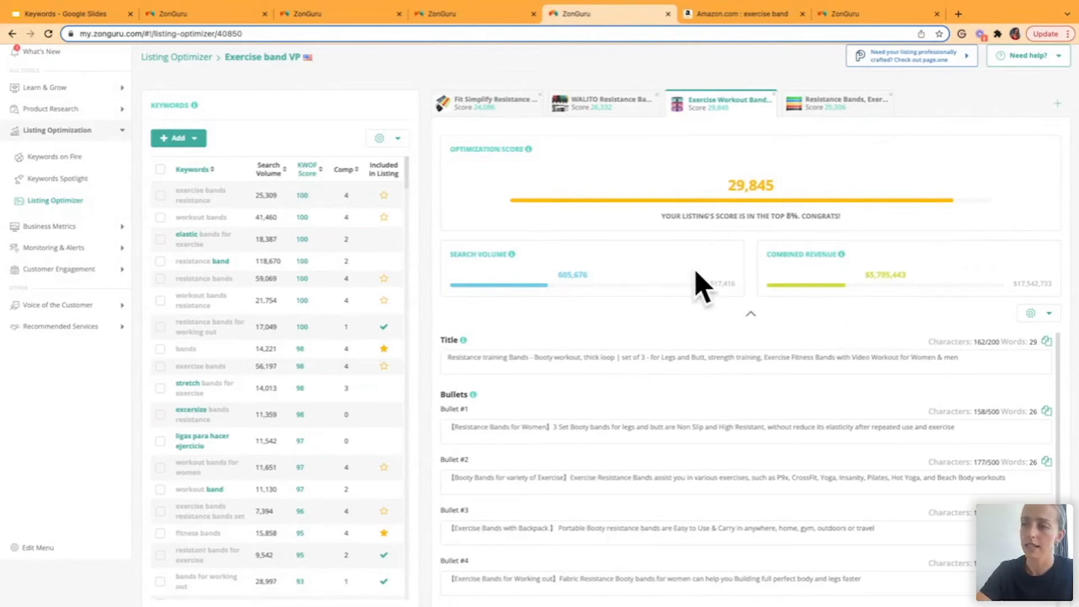
- Add the missing keyword words "elastic" and "band" to the Exercise Workout Bands listing's search terms, after "booty bands"
scroll(609, 377, down, 5)
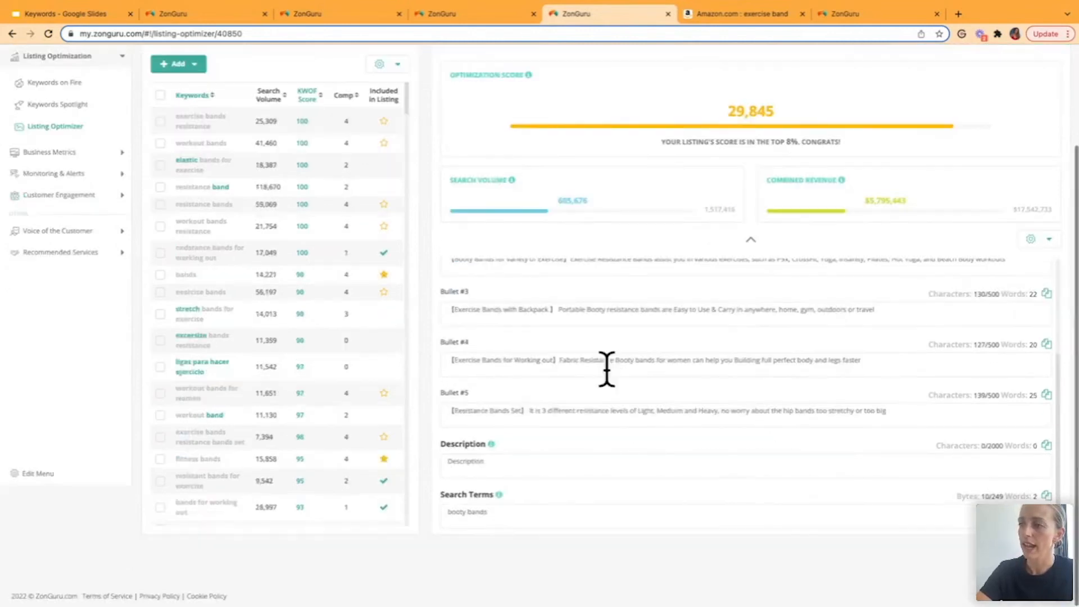
drag(482, 512, 448, 512)
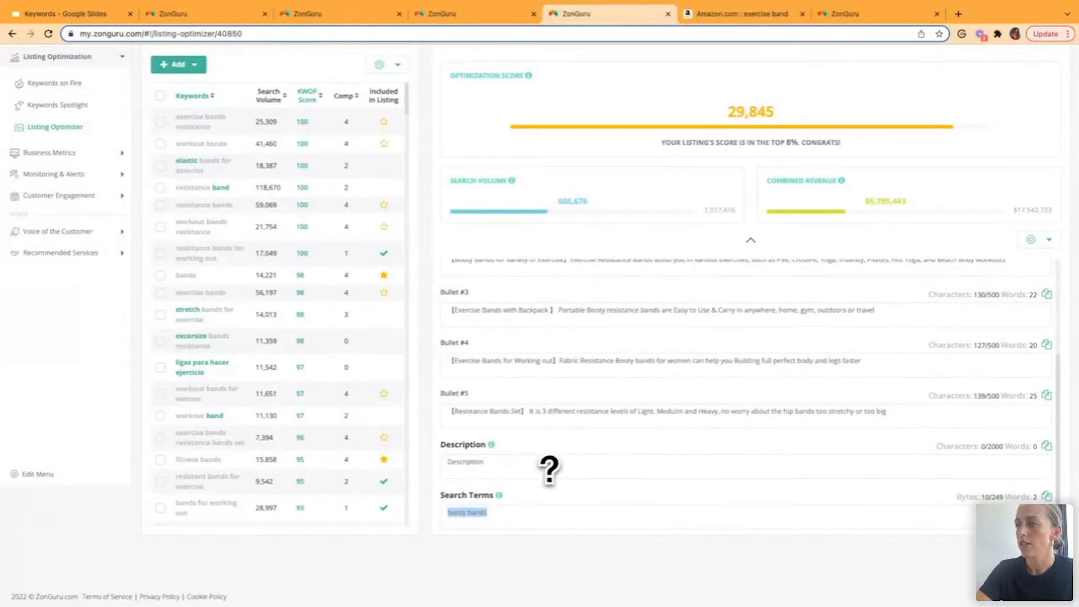
click(551, 470)
scroll(273, 309, up, 2)
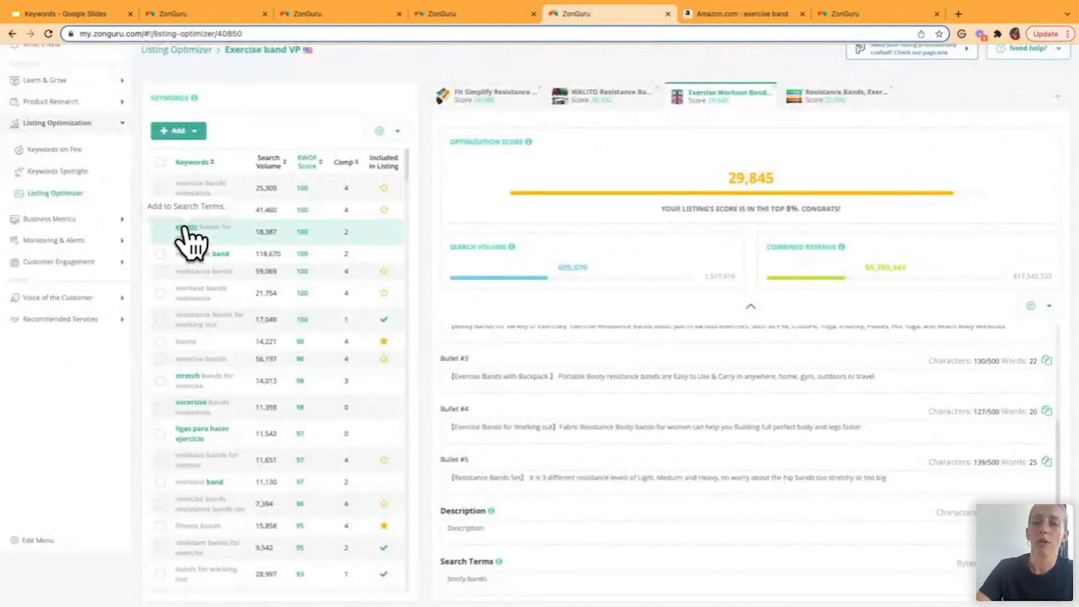
click(185, 227)
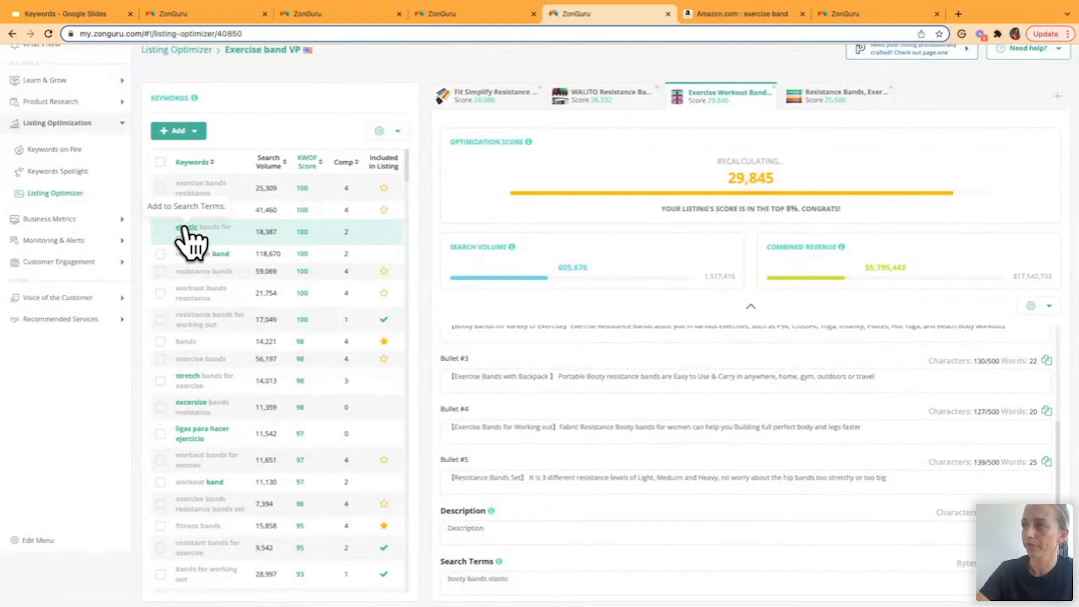
click(219, 253)
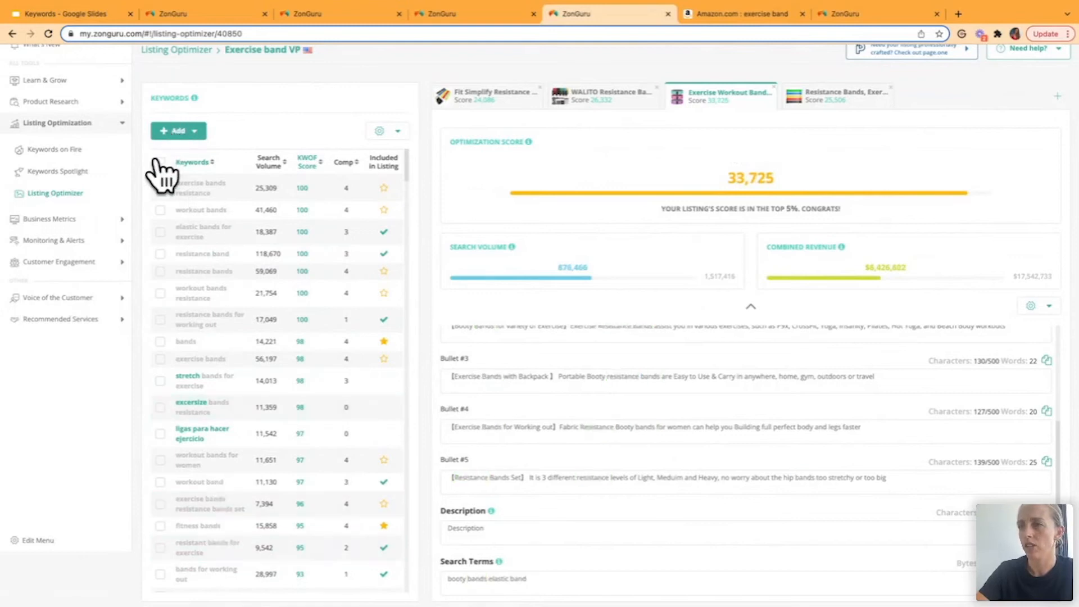
- Add the missing words from all selected keywords to the listing's search terms, and delete the excess words after "rehab handle"
click(398, 133)
click(391, 161)
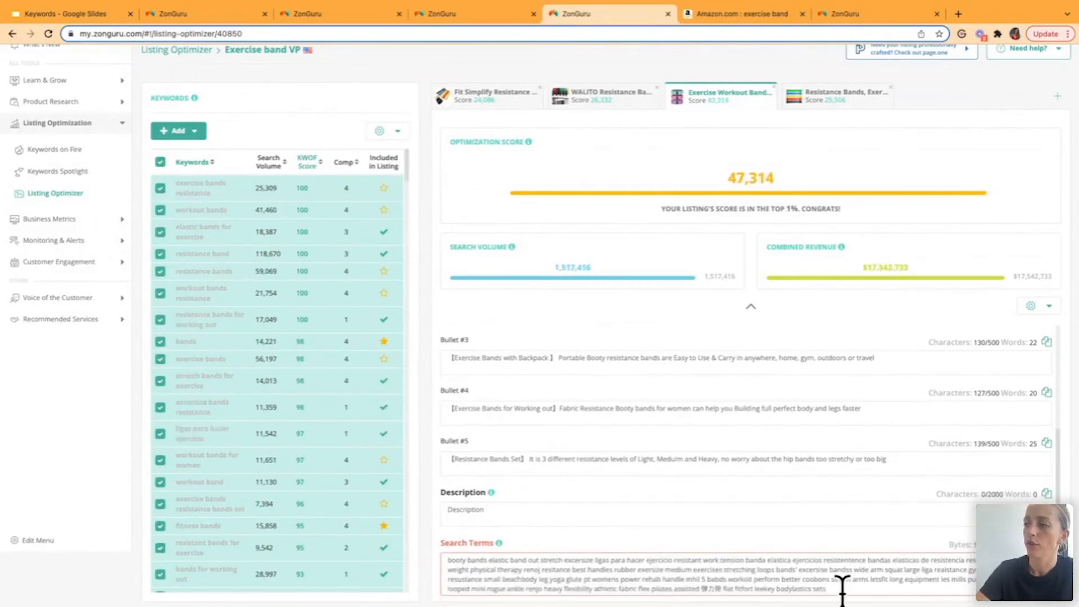
drag(832, 587, 685, 581)
key(BackSpace)
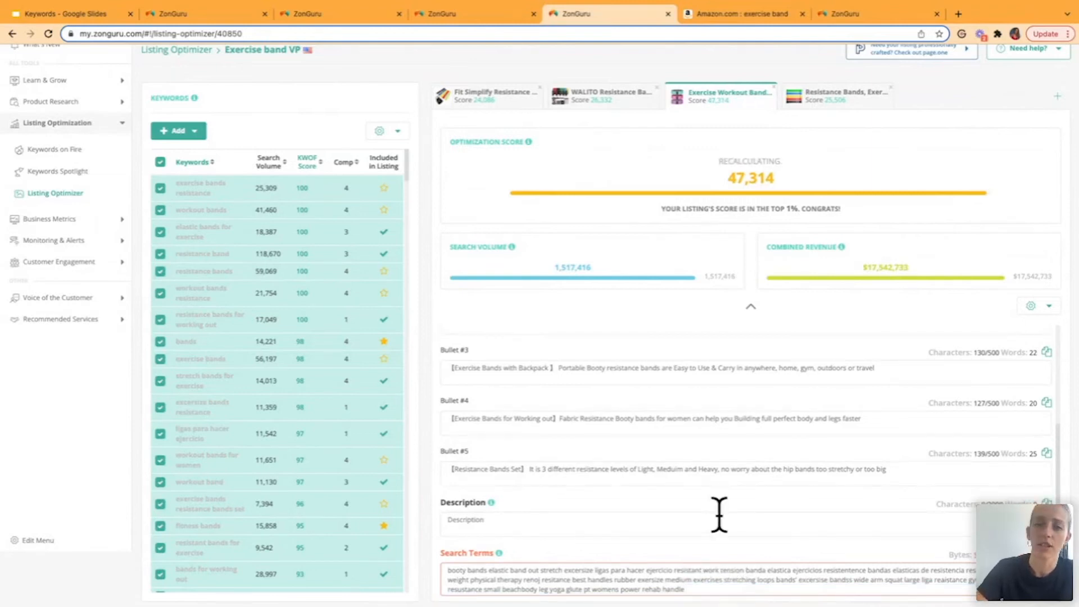
- Review the optimization score and listing text, and view the options to reload, publish, export or clear the listing without choosing any
scroll(719, 514, up, 2)
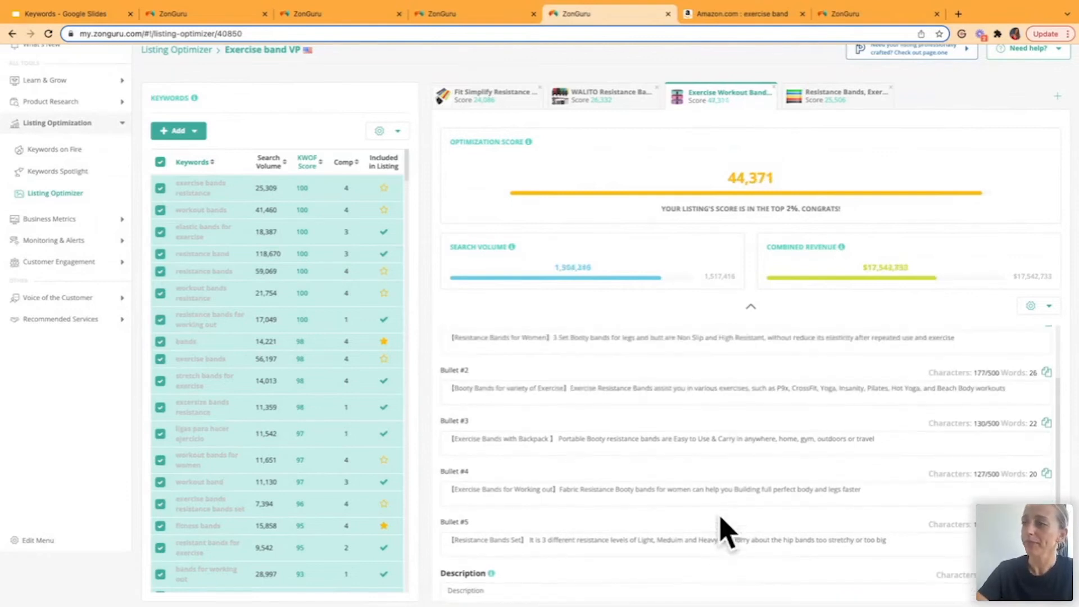
scroll(720, 345, up, 2)
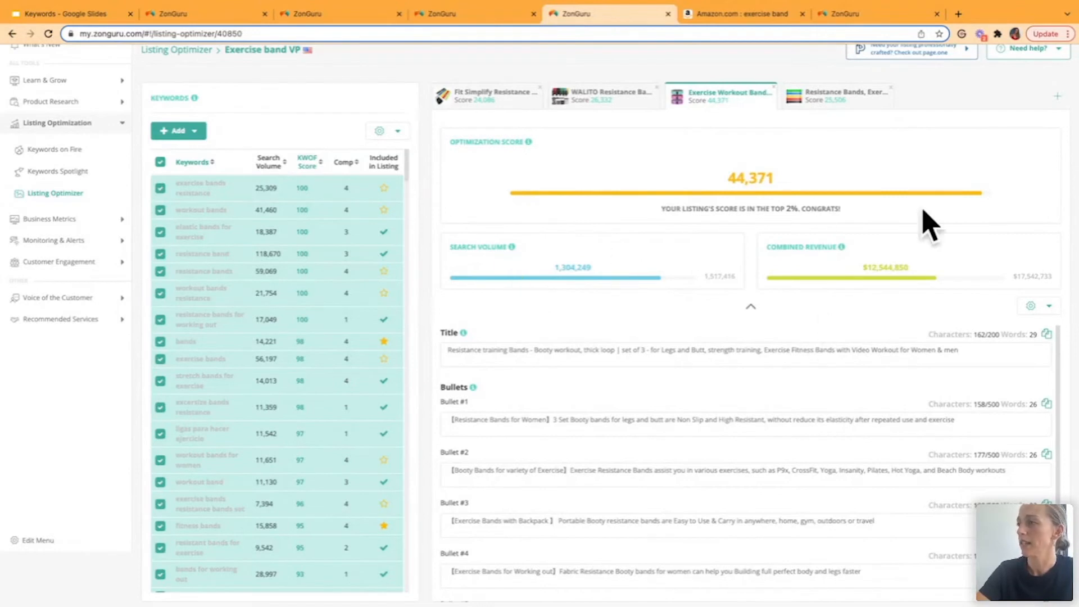
scroll(624, 421, up, 1)
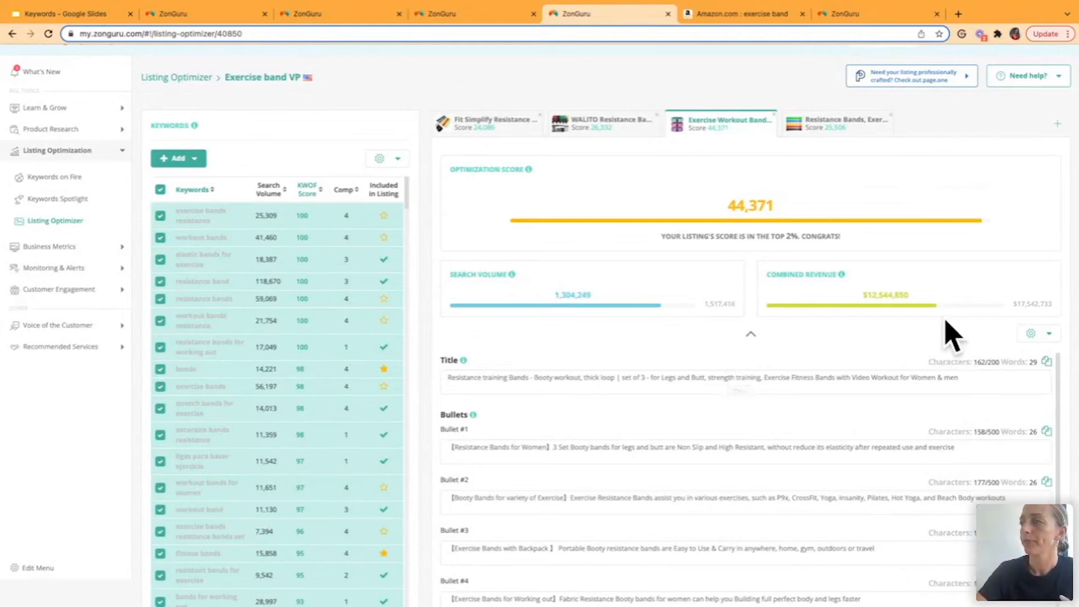
click(1034, 333)
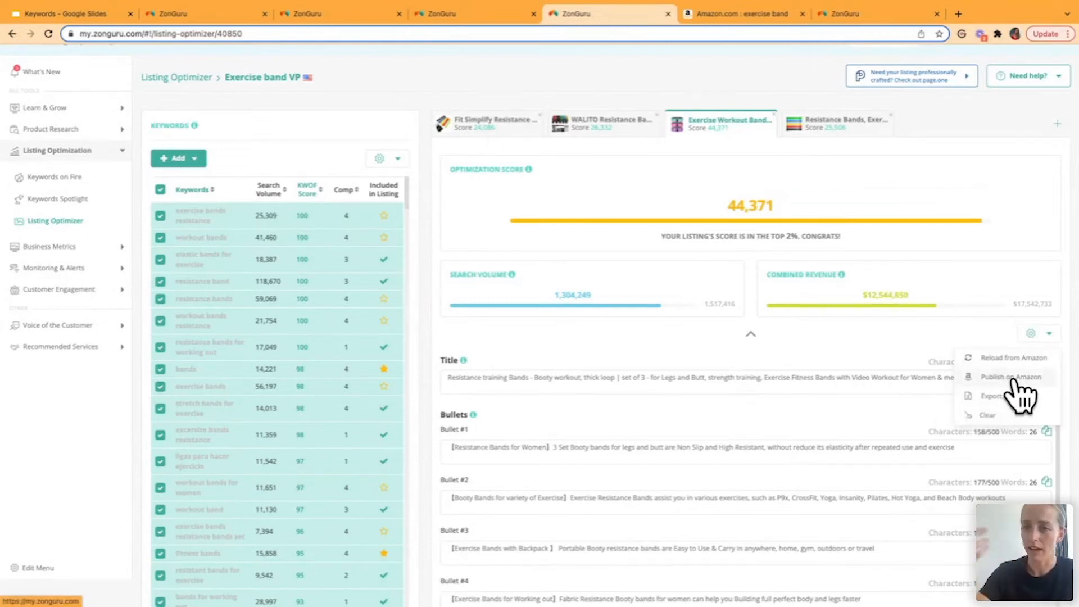
click(887, 329)
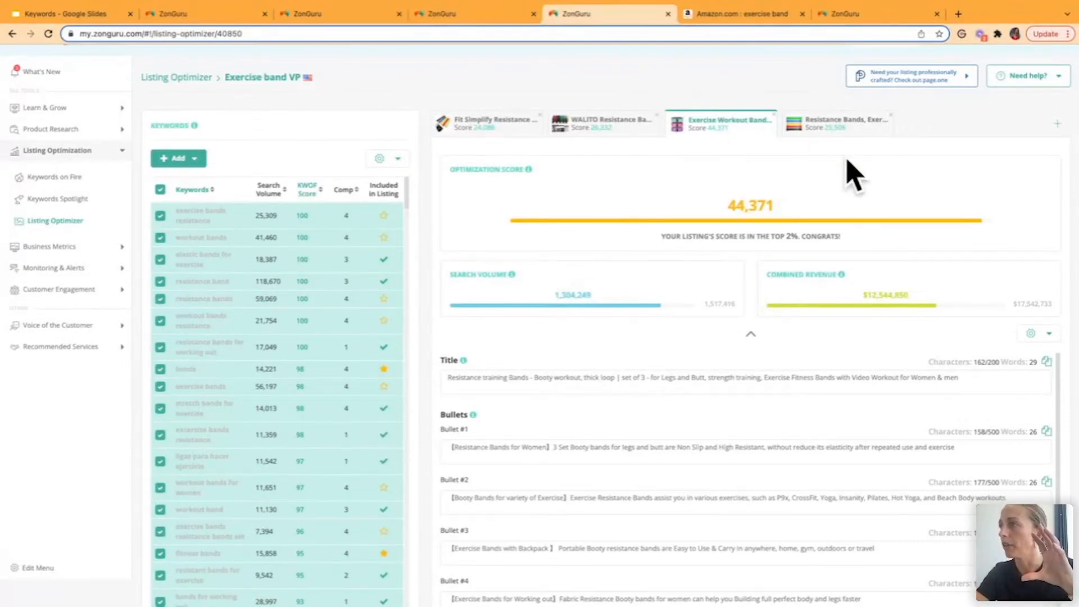
scroll(787, 385, down, 1)
scroll(788, 383, up, 1)
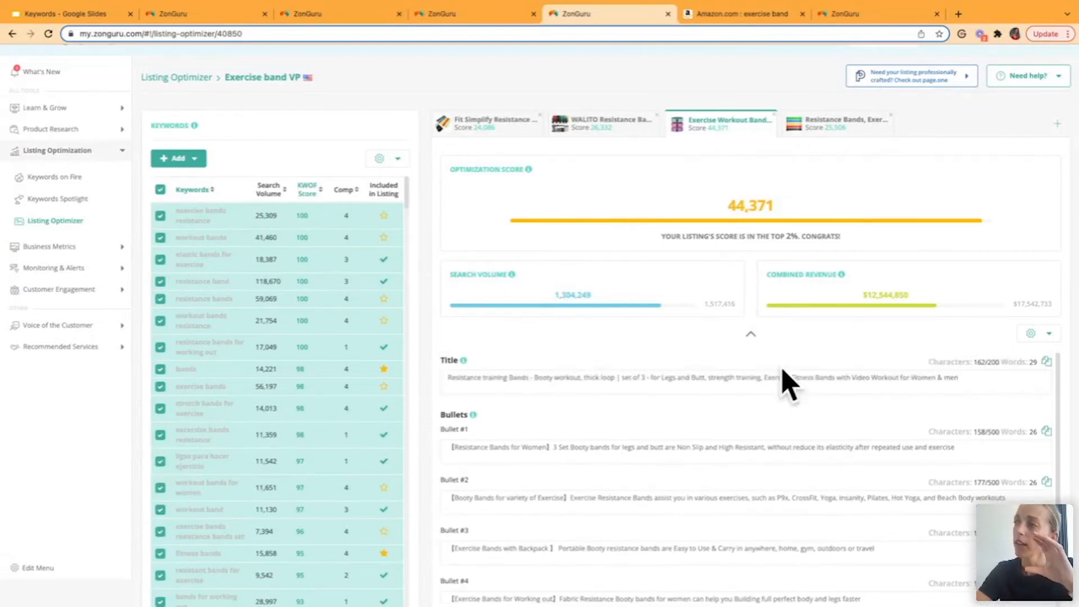
- Show the Monitoring & Alerts tools and switch to the Keyword Tracker already open in another browser tab
scroll(724, 193, down, 2)
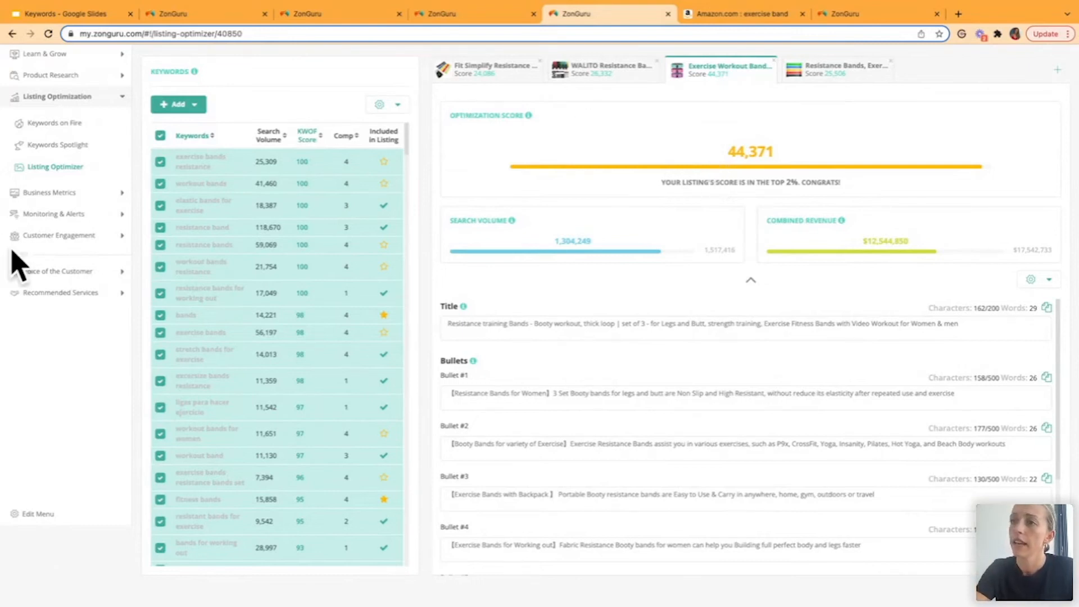
click(54, 214)
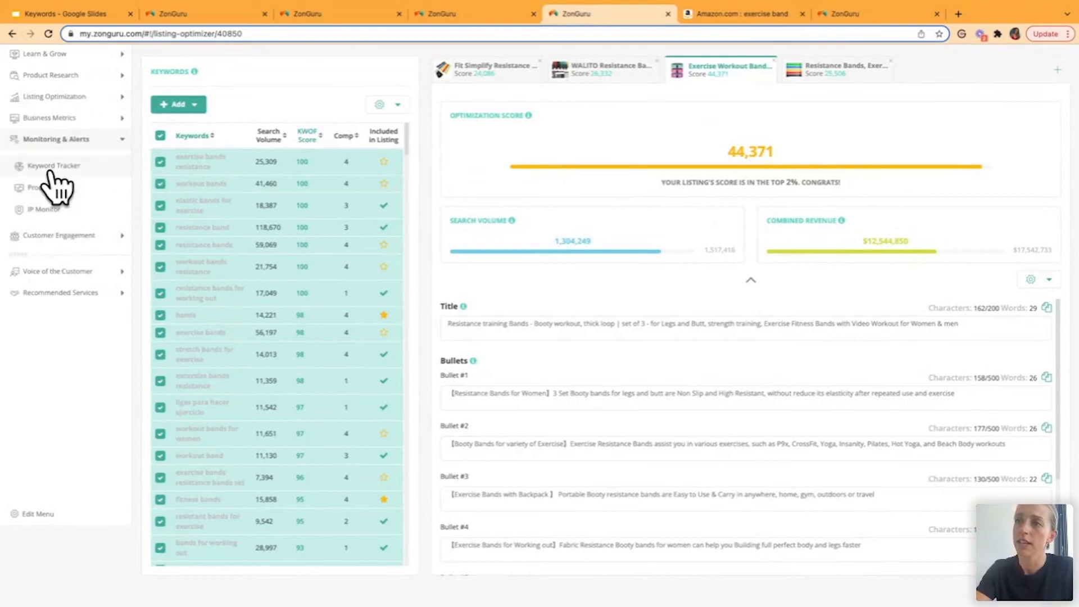
click(844, 14)
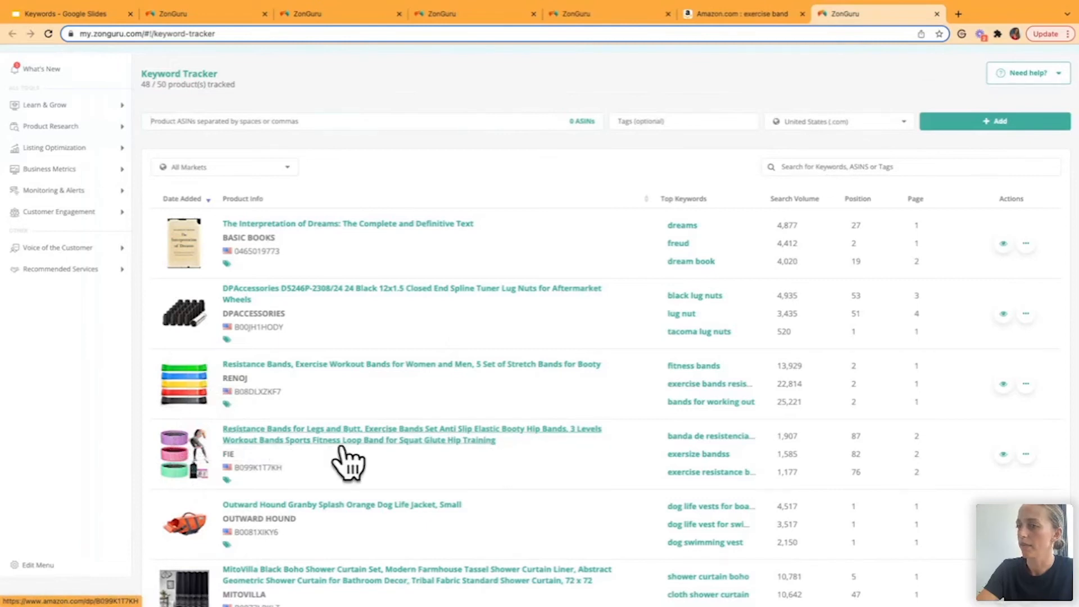
- Examine the tracked keywords of the FIE Resistance Bands for Legs and Butt product, and view its additional actions without choosing any
click(1004, 454)
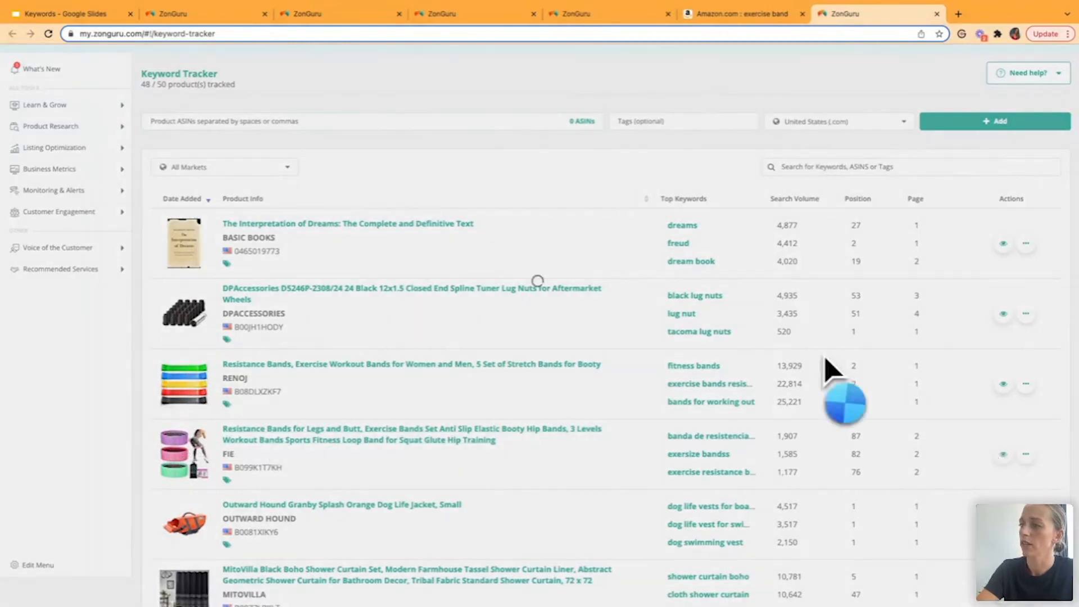
scroll(799, 348, down, 8)
scroll(804, 363, up, 2)
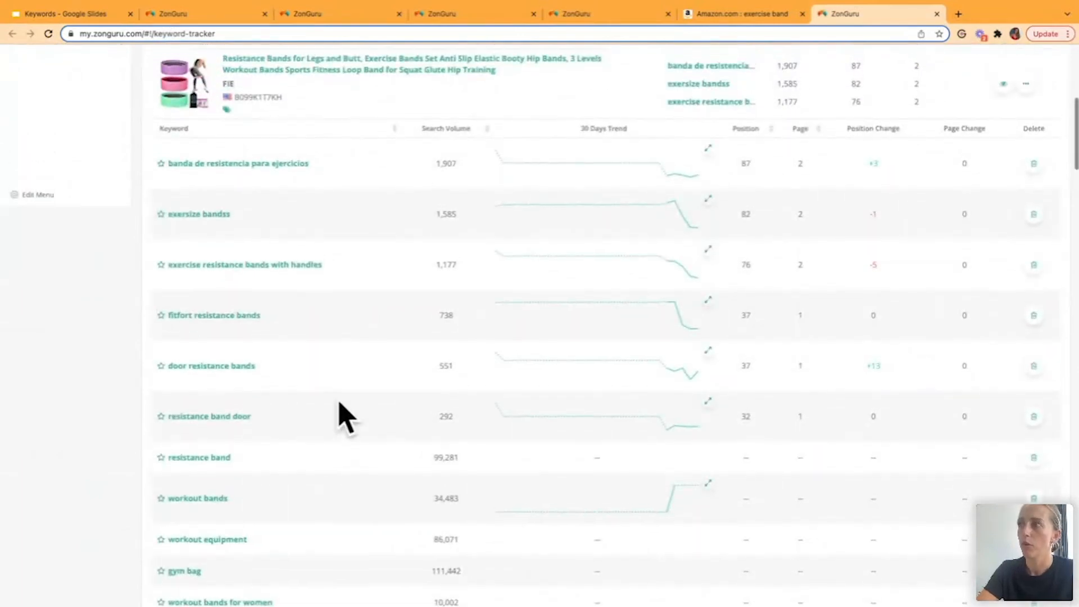
scroll(344, 416, up, 1)
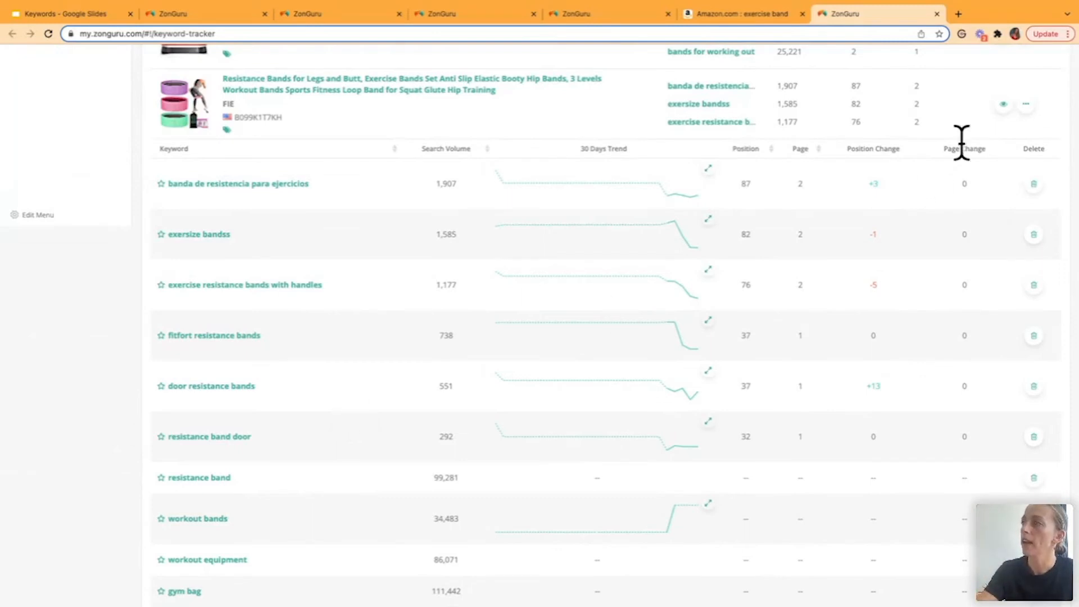
click(1026, 105)
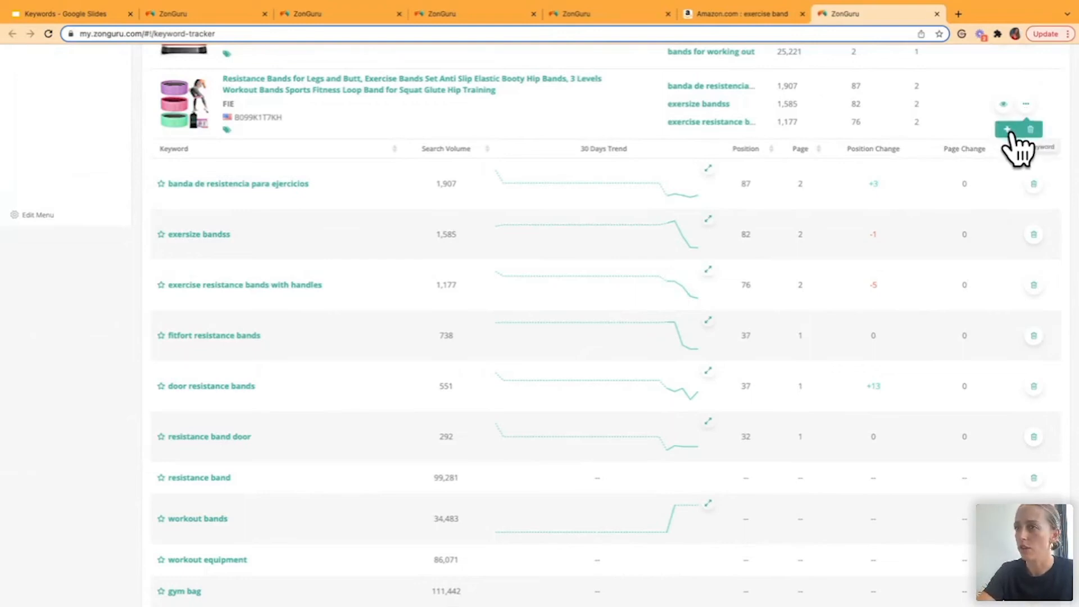
click(605, 102)
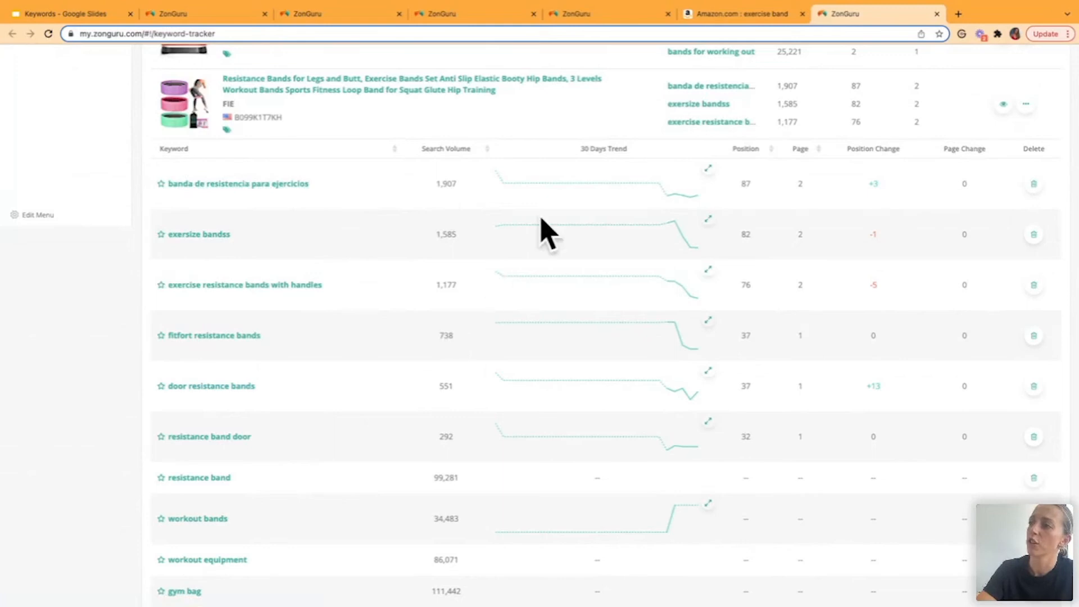
- Show the tracked keywords of the RENOJ Resistance Bands product and examine their search volumes, 30-day trends, positions and position changes
scroll(651, 416, down, 2)
scroll(648, 422, up, 5)
scroll(647, 422, up, 1)
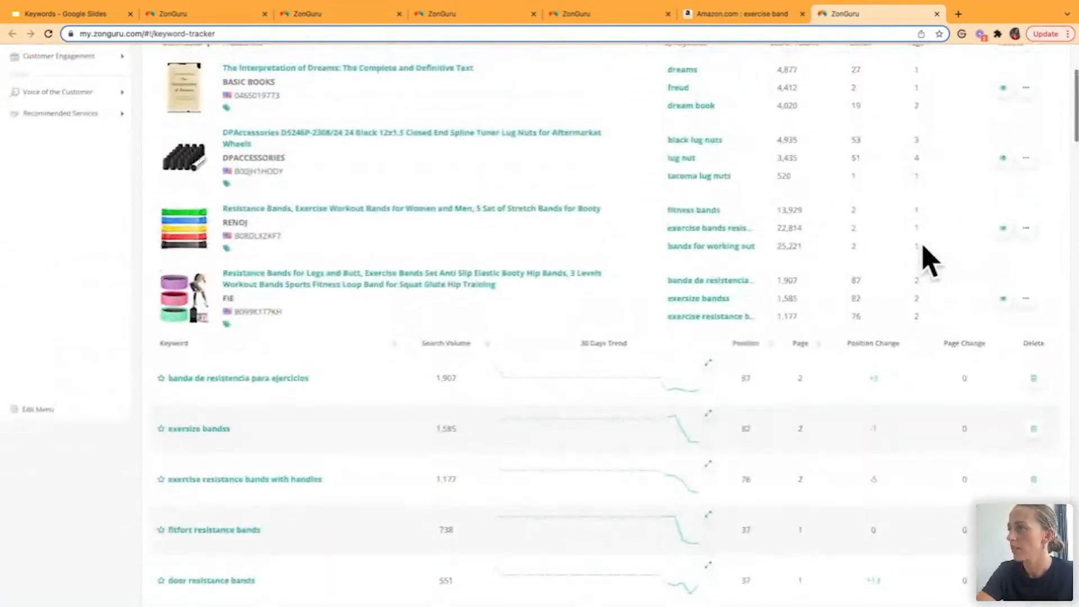
click(1004, 228)
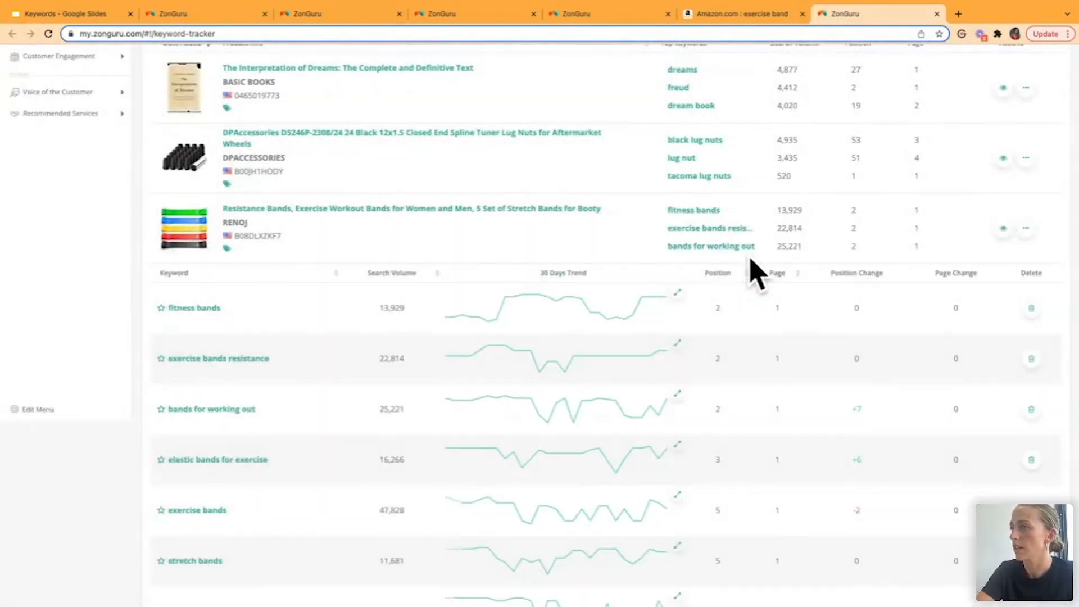
scroll(751, 265, down, 3)
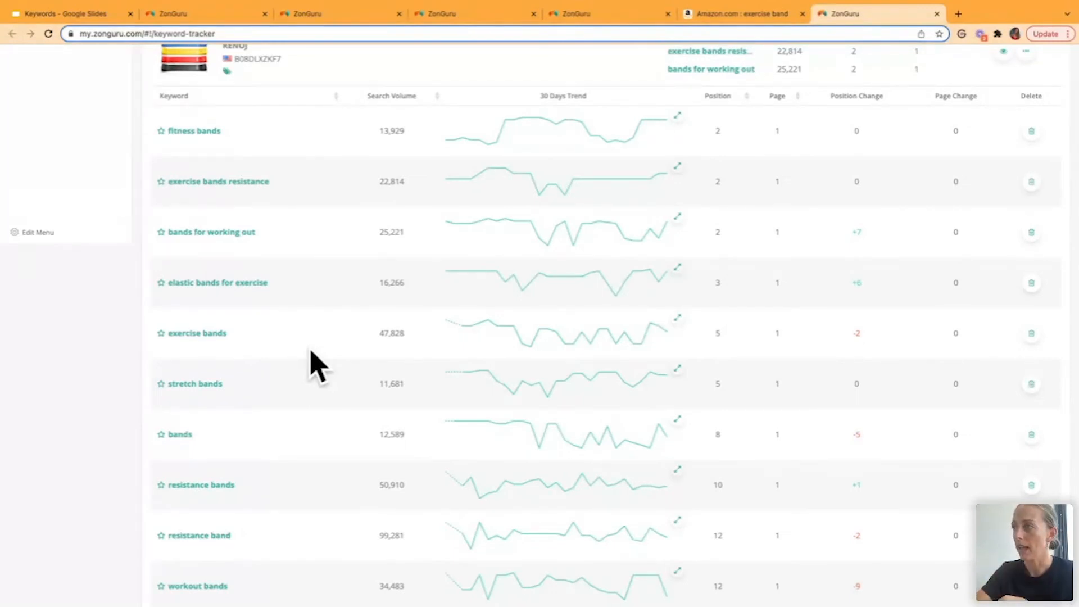
scroll(318, 365, up, 3)
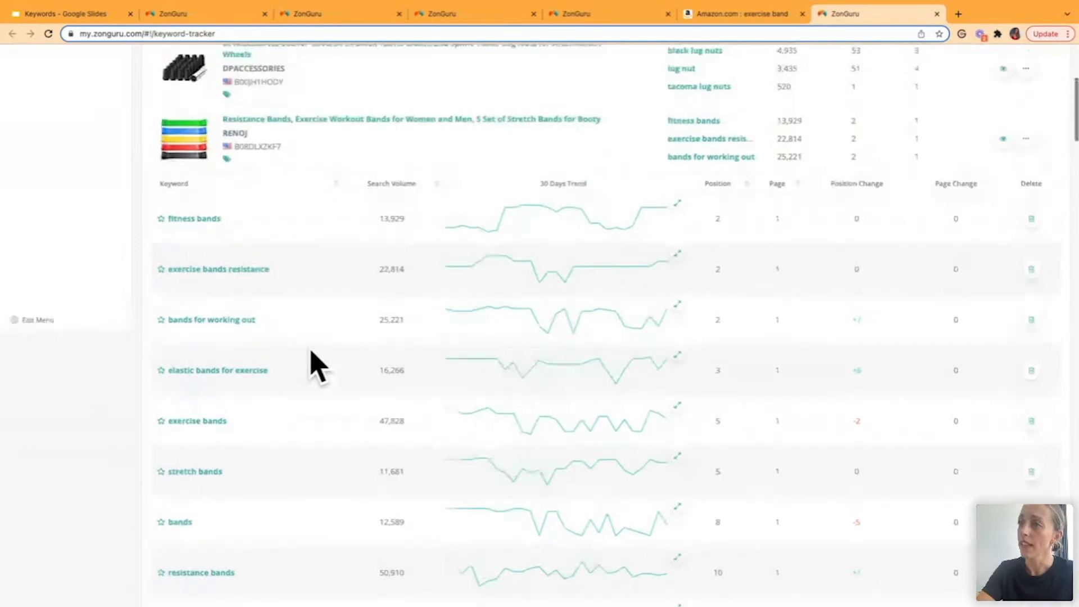